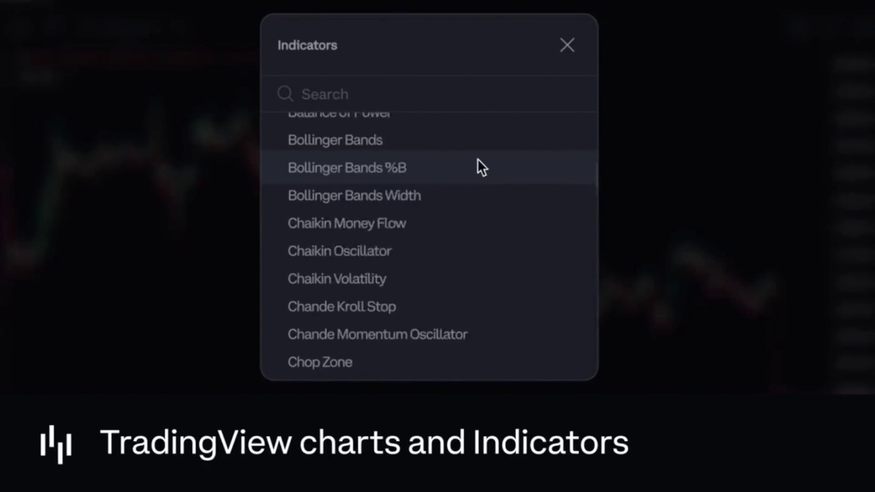
Add the Bollinger Bands indicator to the chart and close the indicators list.
scroll(478, 158, up, 1)
click(478, 164)
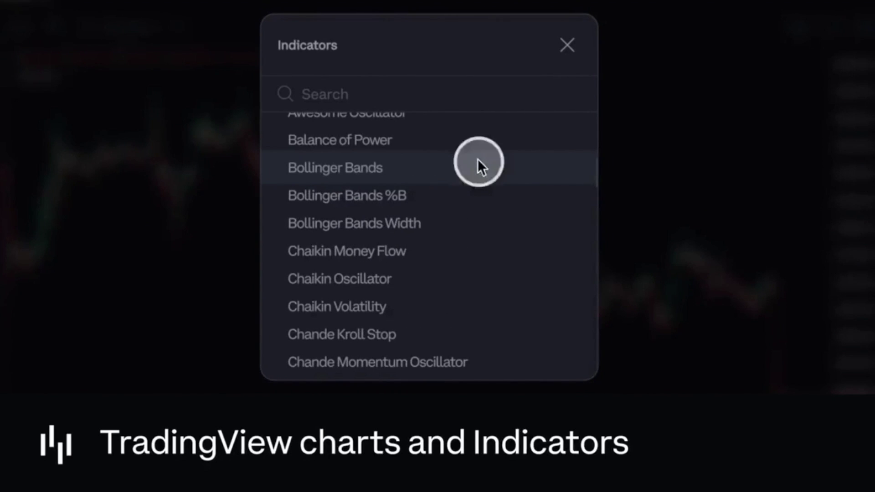
click(567, 45)
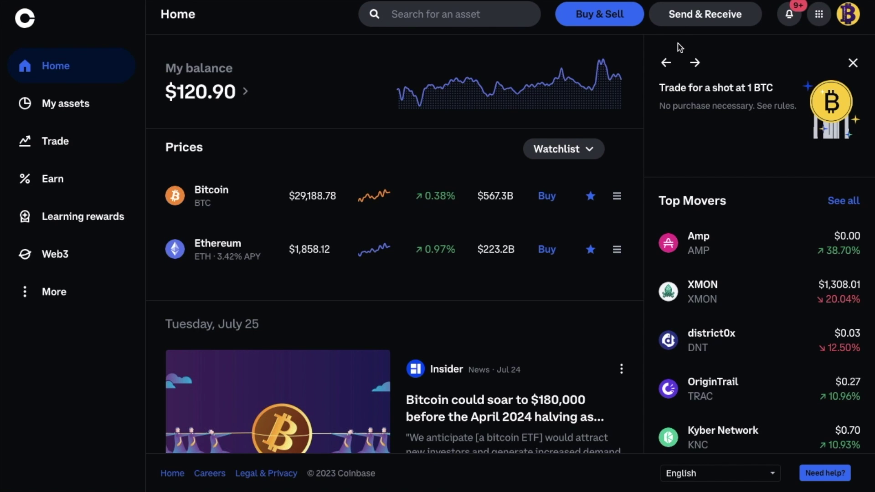
Switch from the account menu to the Coinbase Advanced trading experience and confirm the move.
click(851, 20)
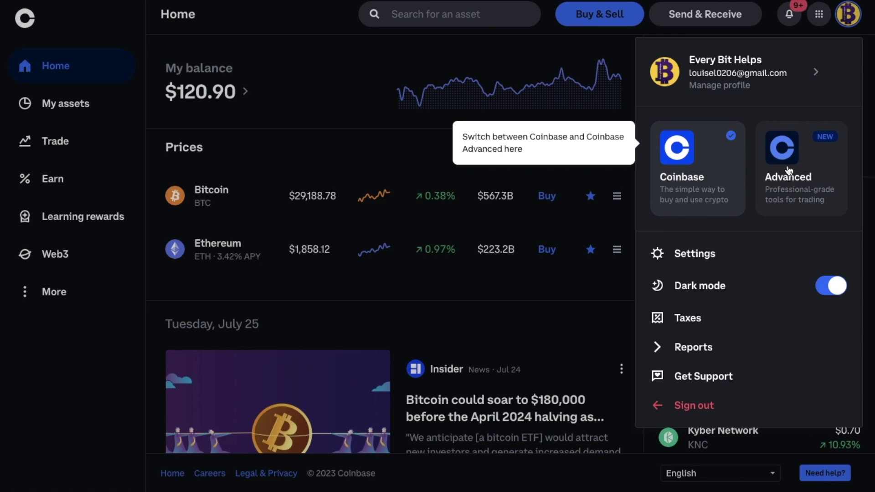
click(807, 202)
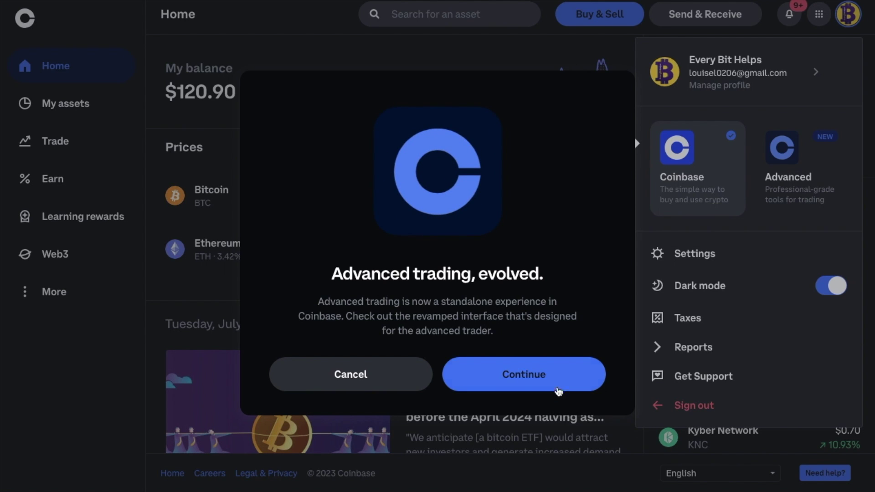
click(562, 375)
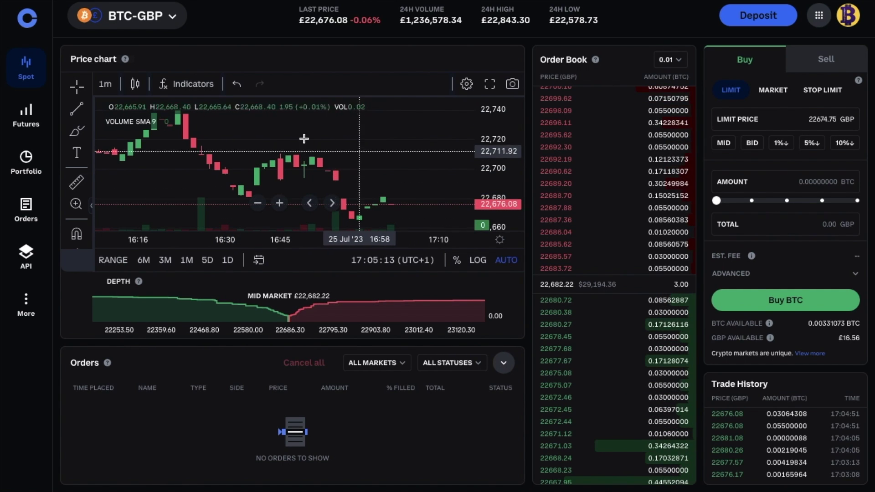
Look over the Portfolio and Orders pages, then return to the BTC-GBP spot view.
click(21, 169)
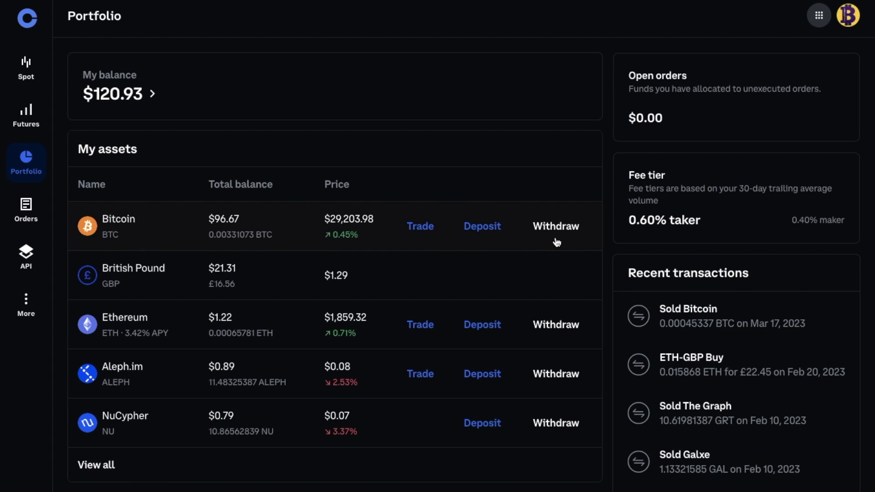
click(25, 211)
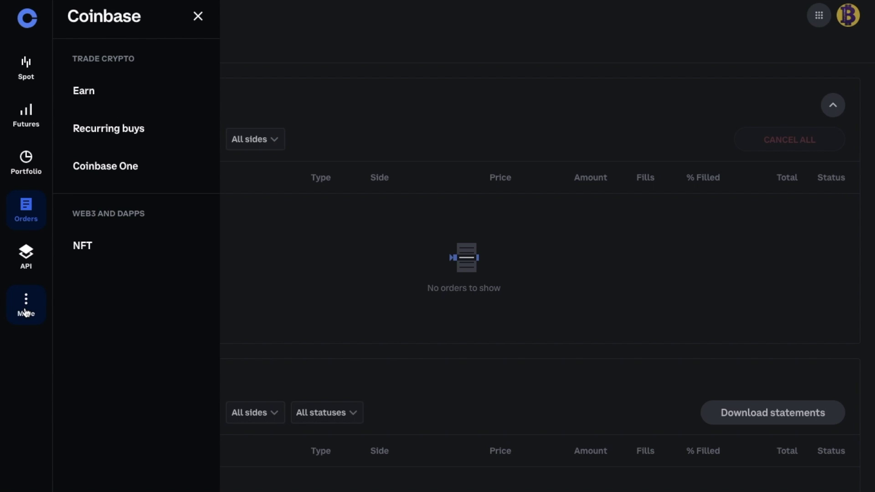
click(26, 73)
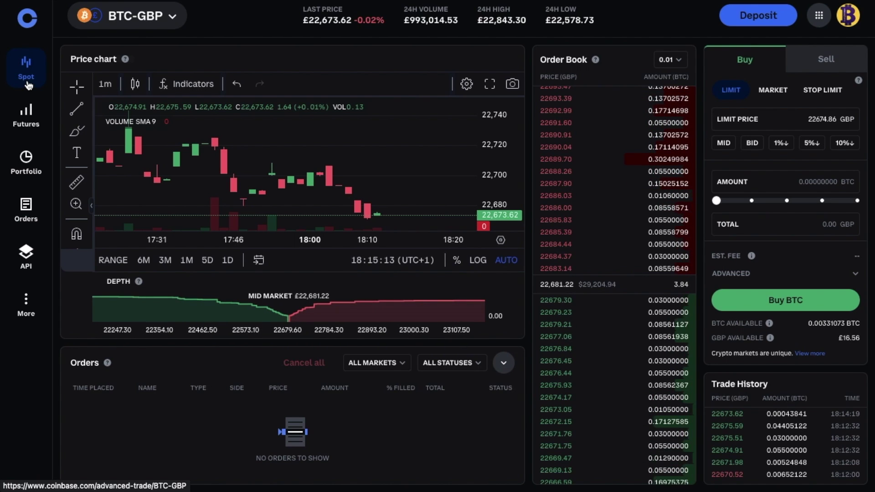
click(177, 21)
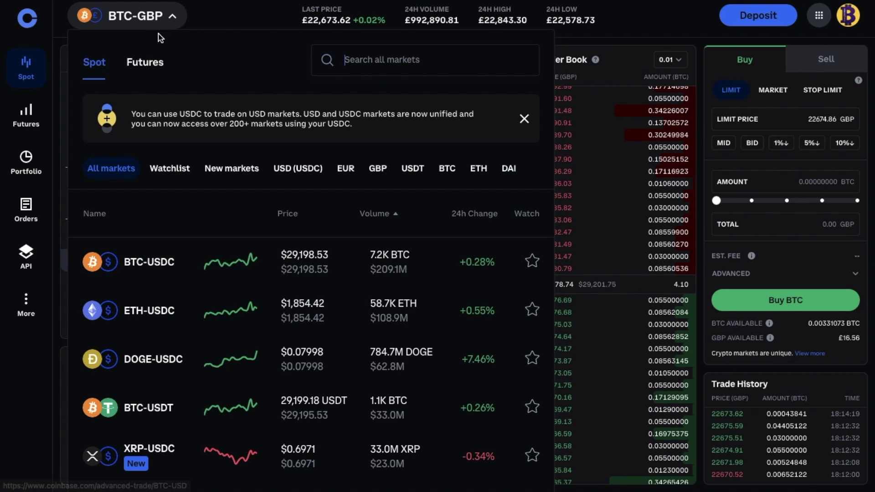
click(172, 18)
click(173, 18)
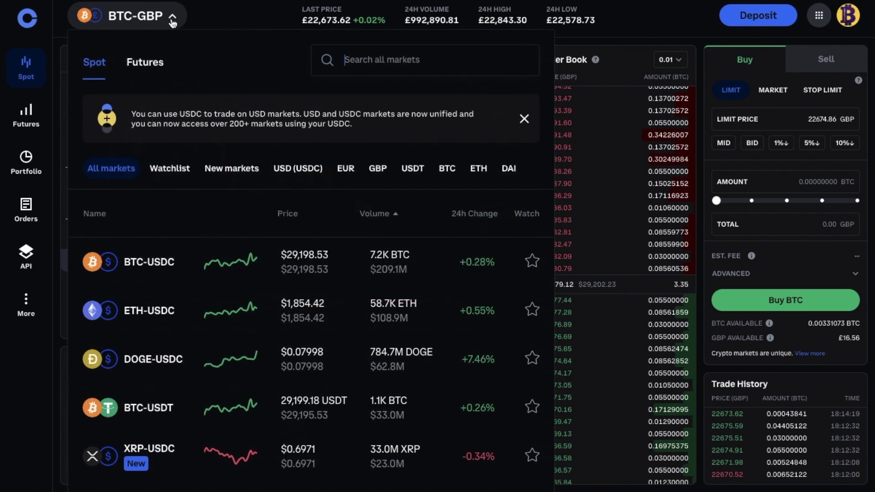
click(380, 171)
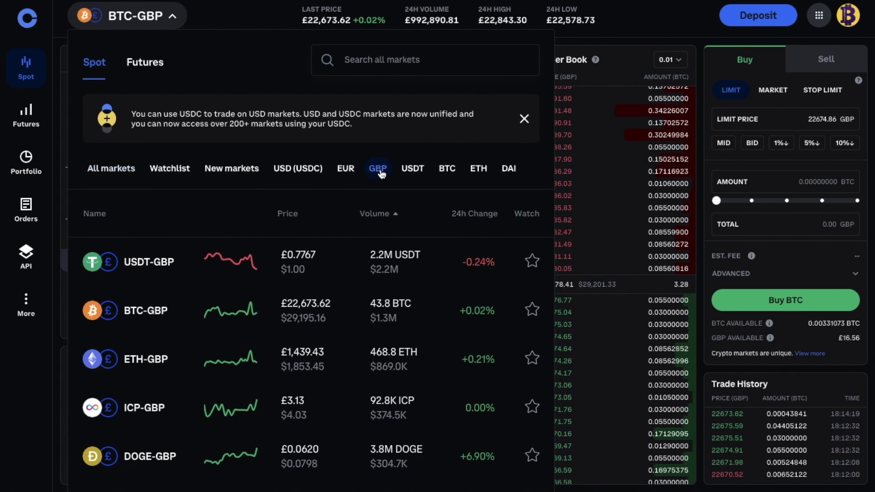
click(140, 318)
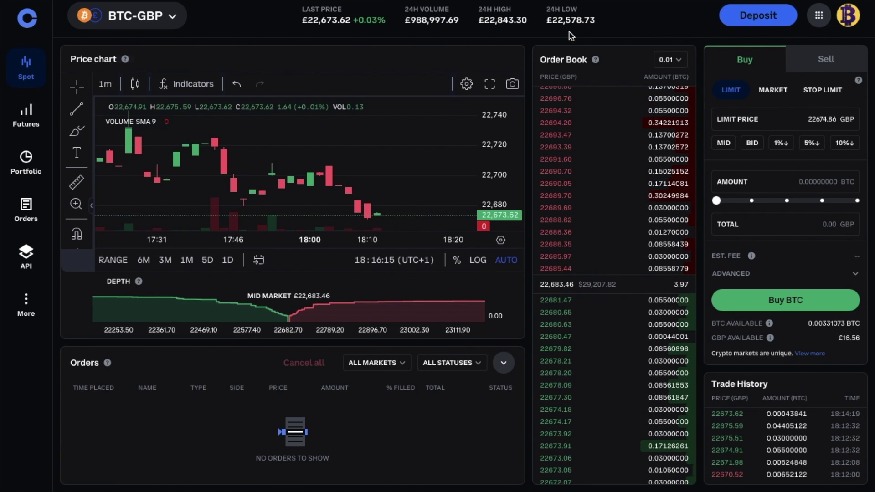
Show and copy the Bitcoin deposit address, then return to the deposit options.
click(764, 23)
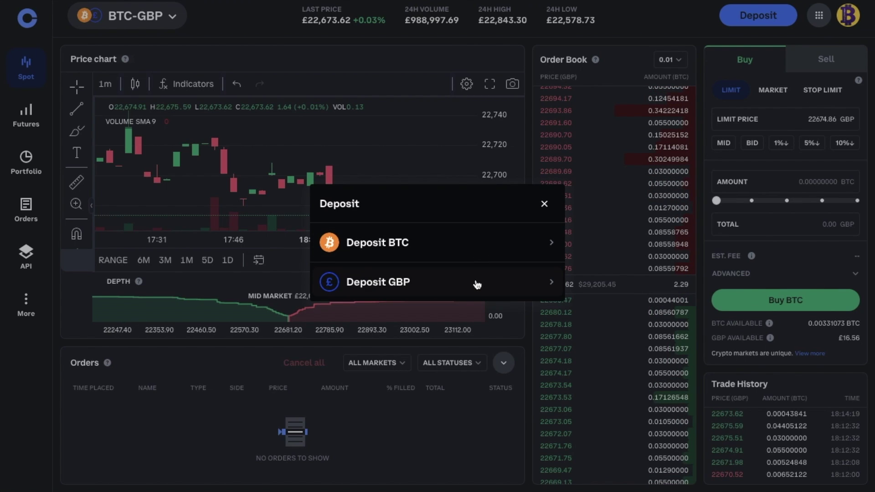
click(440, 245)
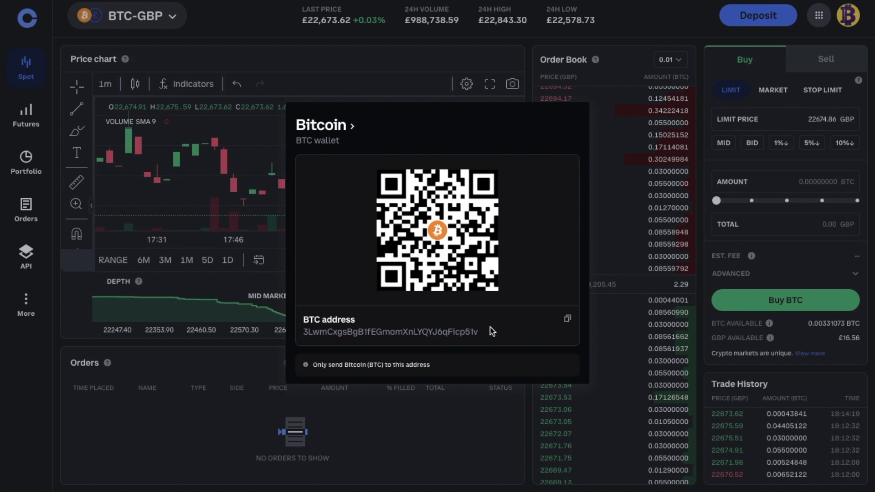
click(567, 320)
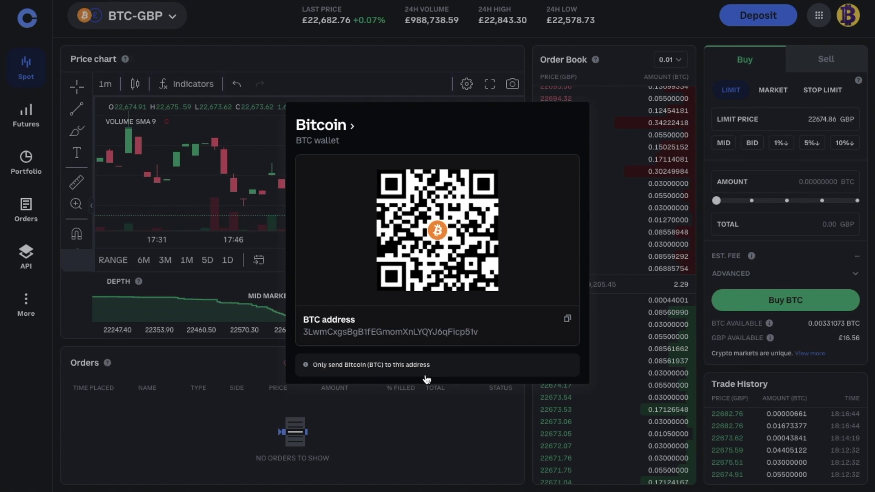
click(744, 22)
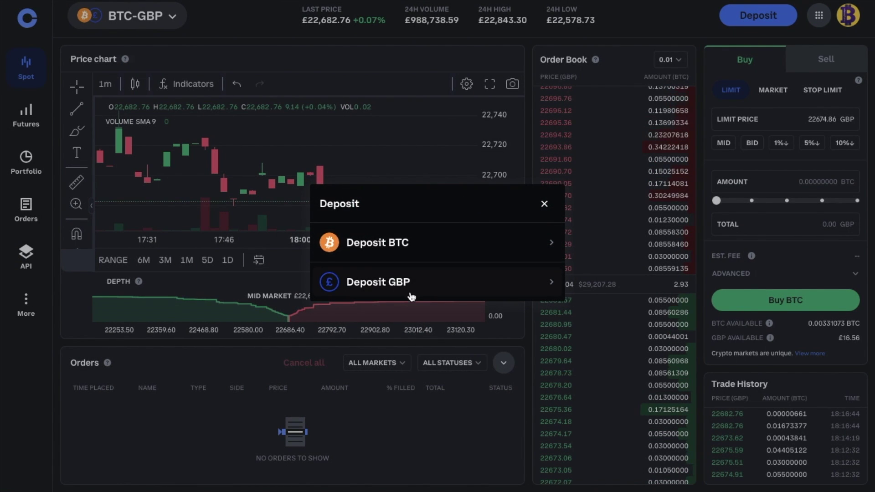
View the GBP bank-transfer deposit details, then return to the BTC-GBP trading view.
click(412, 295)
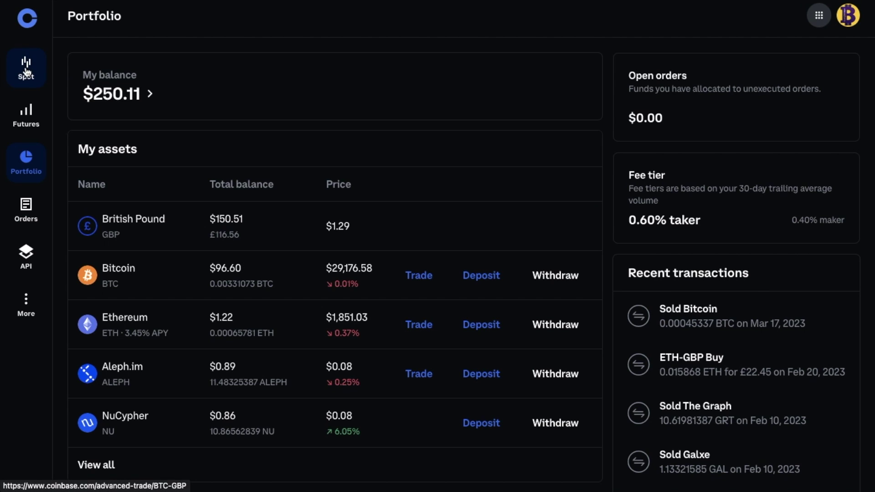
click(26, 71)
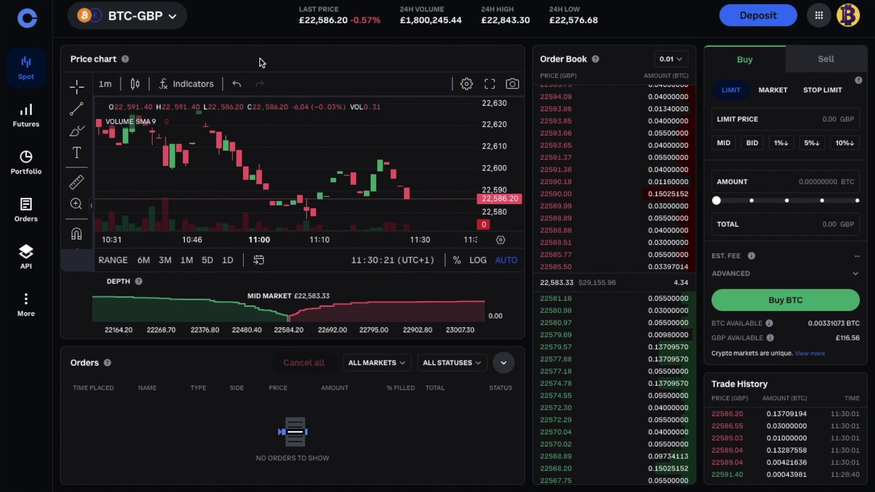
Set the BTC-GBP chart to 5-minute intervals in candlestick style.
click(105, 86)
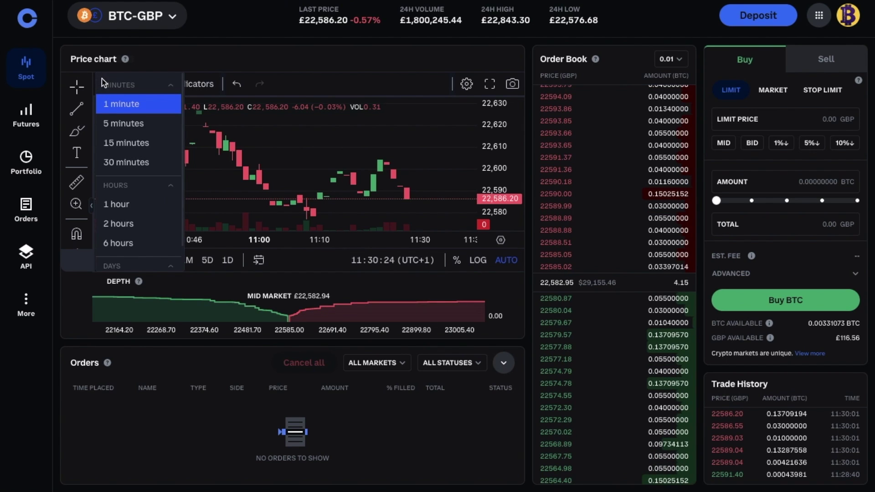
click(110, 125)
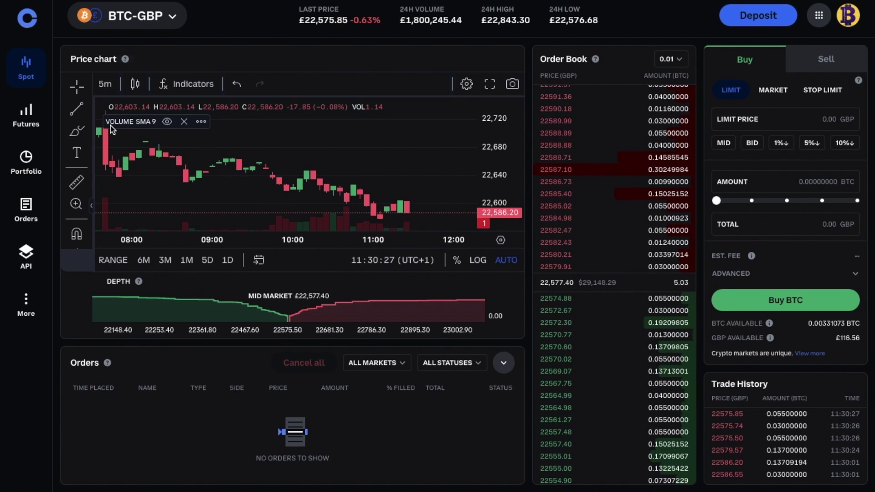
click(135, 85)
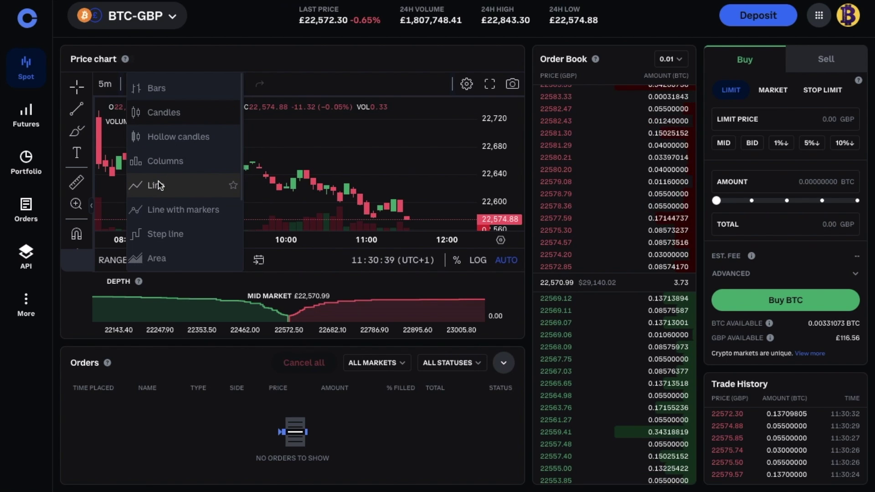
click(161, 112)
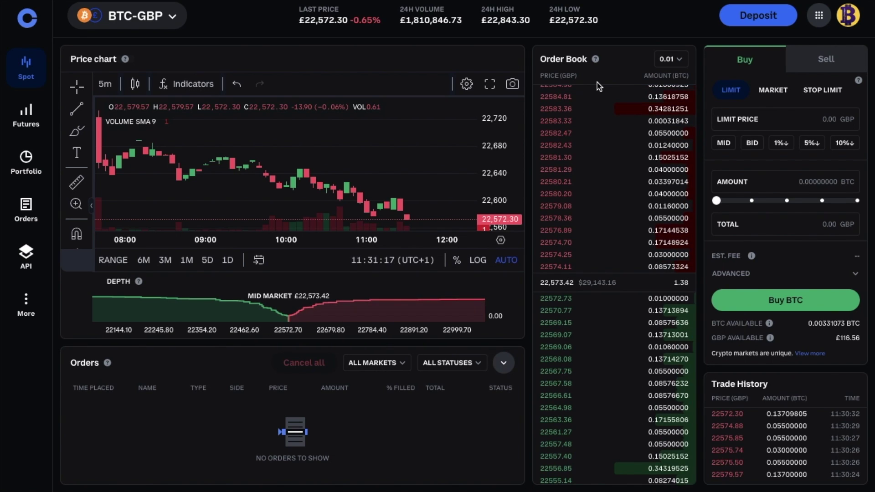
mouse_move(598, 99)
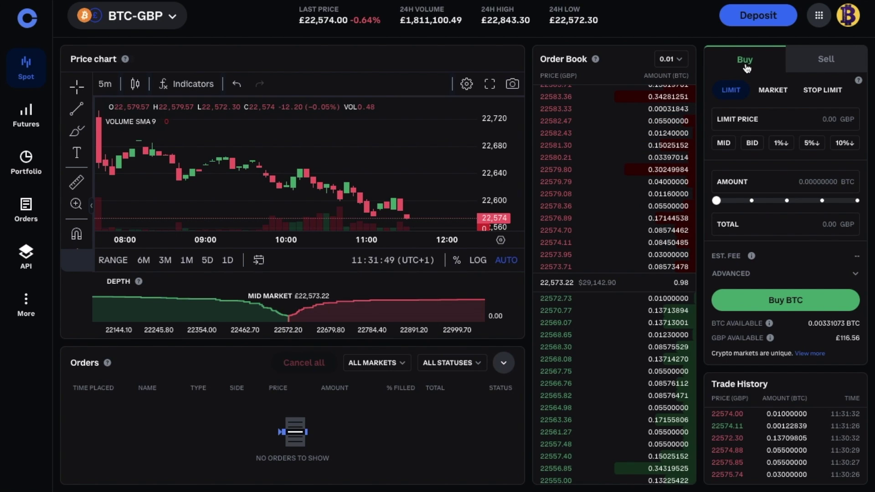
Compare the Market, Limit and Stop Limit order types, ending on a market buy.
click(764, 95)
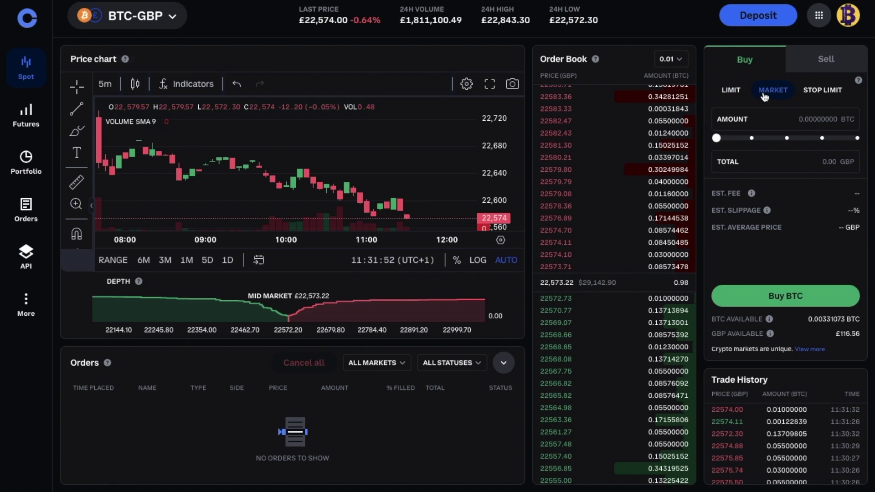
click(732, 91)
click(814, 91)
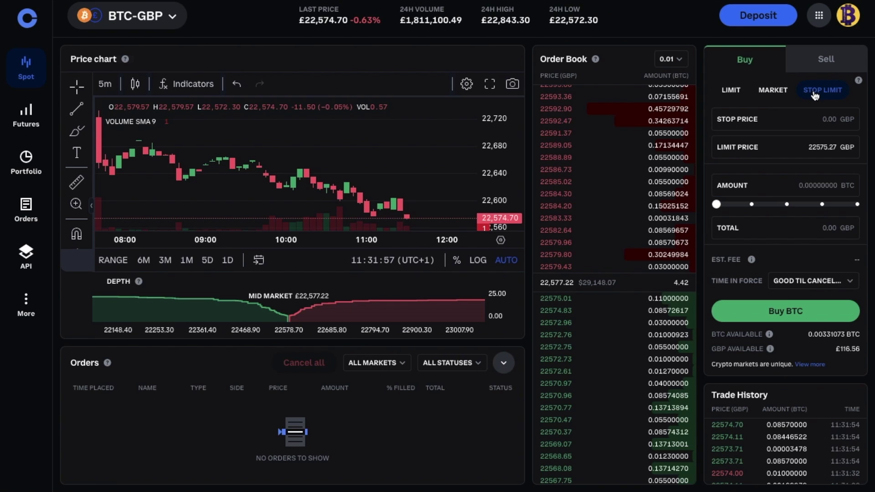
click(772, 93)
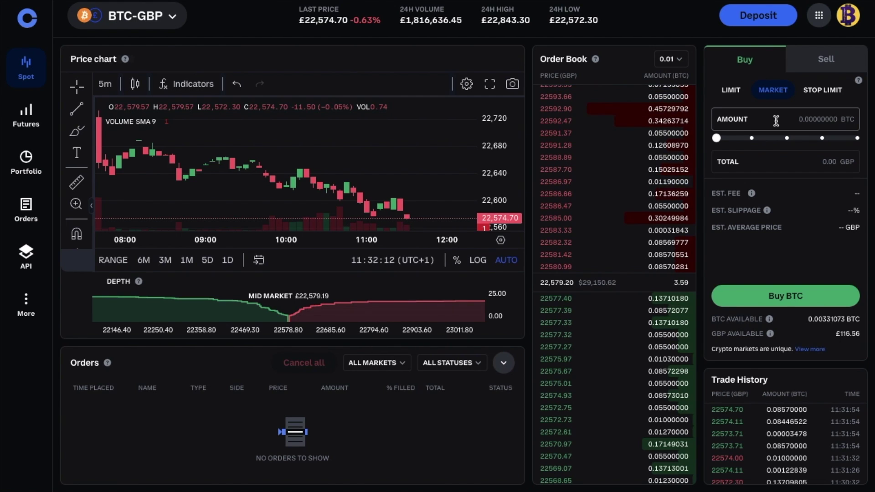
Place a £50 GBP-total market buy of BTC, filling 0.00220079 BTC, and open Portfolio.
click(776, 121)
click(779, 157)
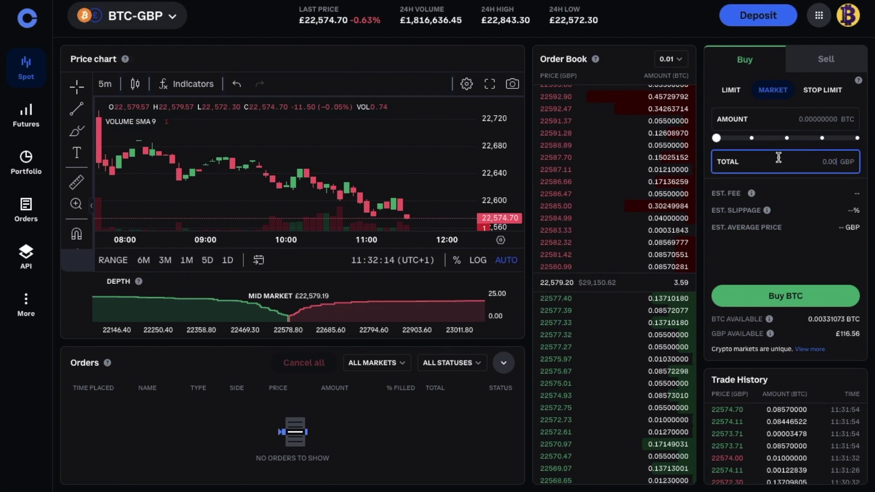
drag(717, 138, 780, 138)
click(815, 165)
key(ctrl+a)
text(50)
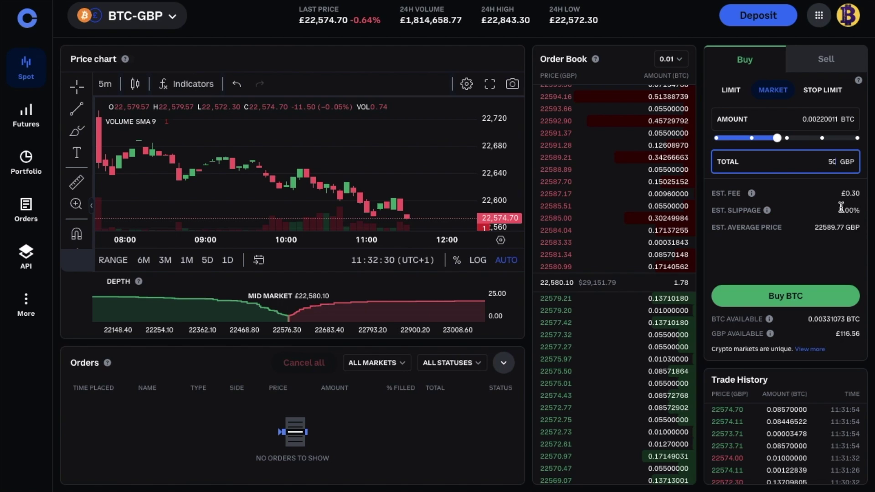
mouse_move(752, 199)
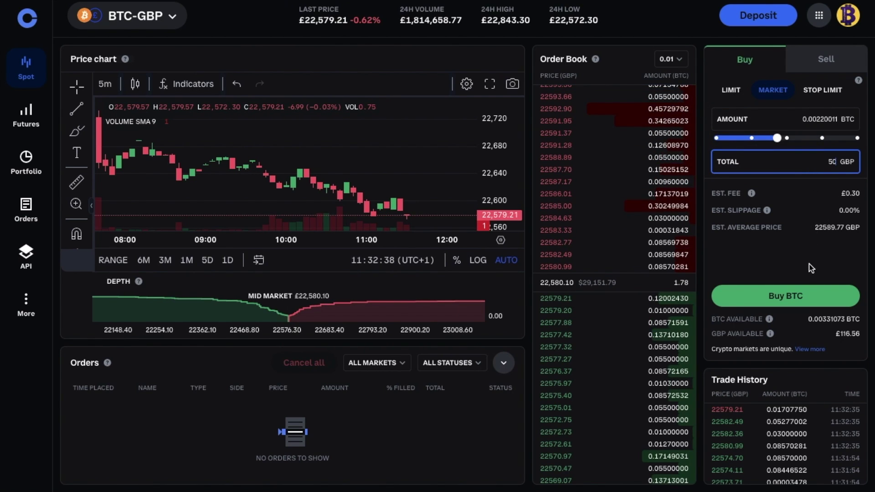
click(794, 297)
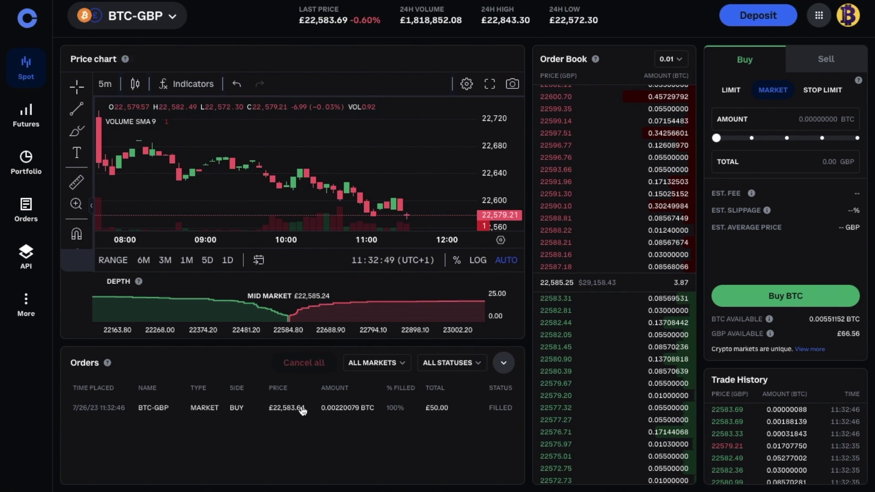
click(26, 165)
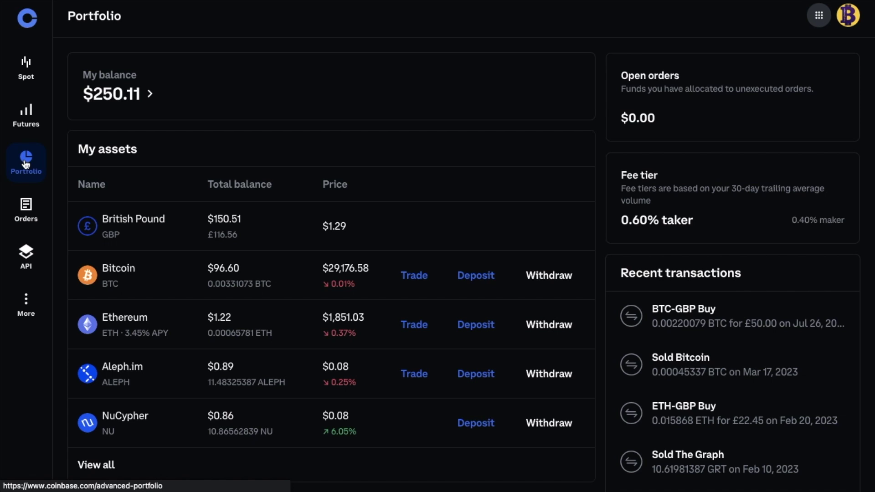
Open the Bitcoin wallet and review the BTC-GBP buy executed at £22,583.64, then close it.
click(156, 291)
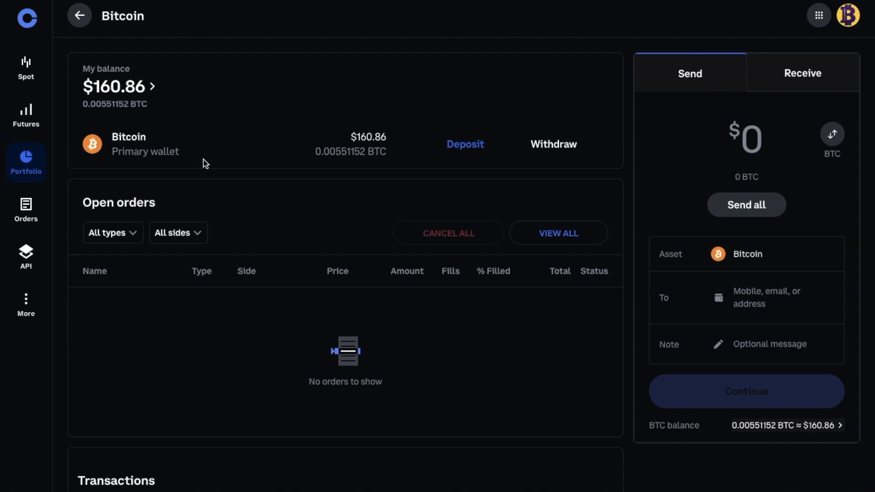
scroll(204, 162, down, 1)
scroll(203, 160, down, 2)
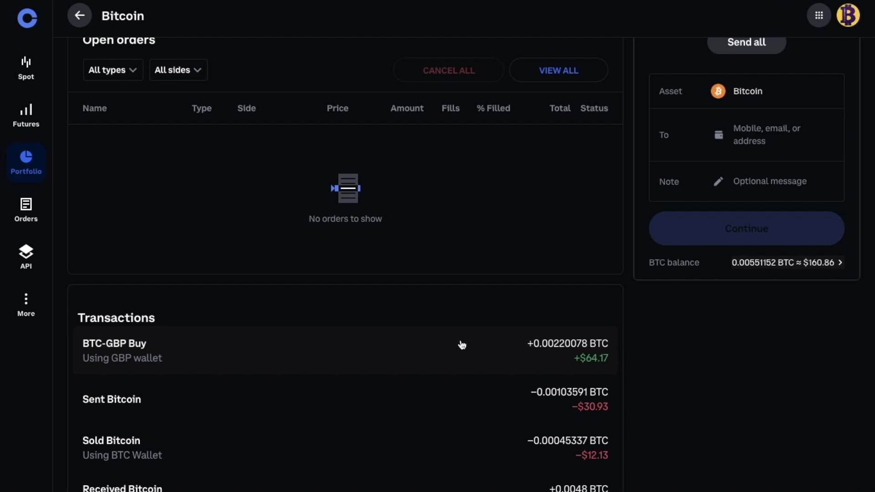
click(462, 345)
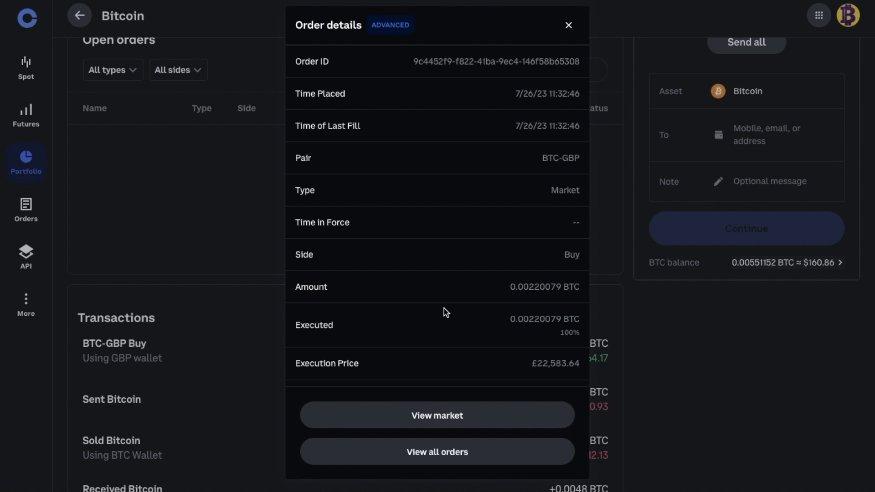
click(568, 26)
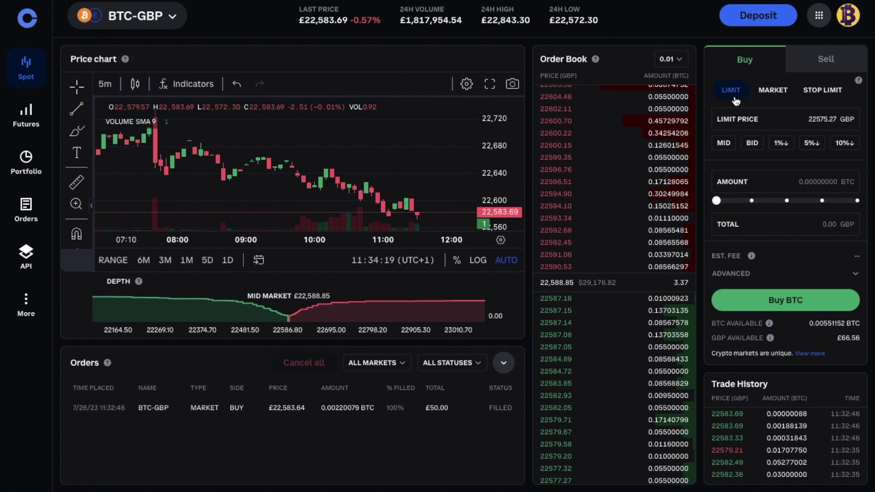
Set the limit price to the mid-market price and switch the order form to Sell.
click(734, 94)
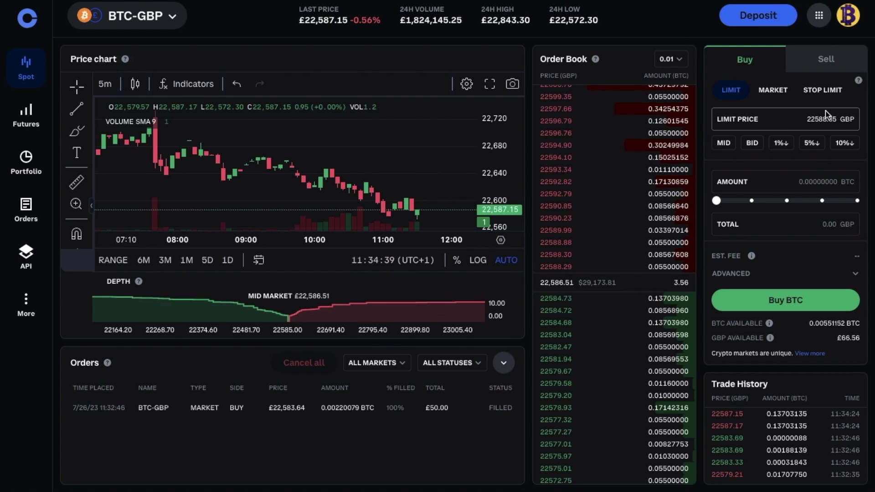
click(827, 66)
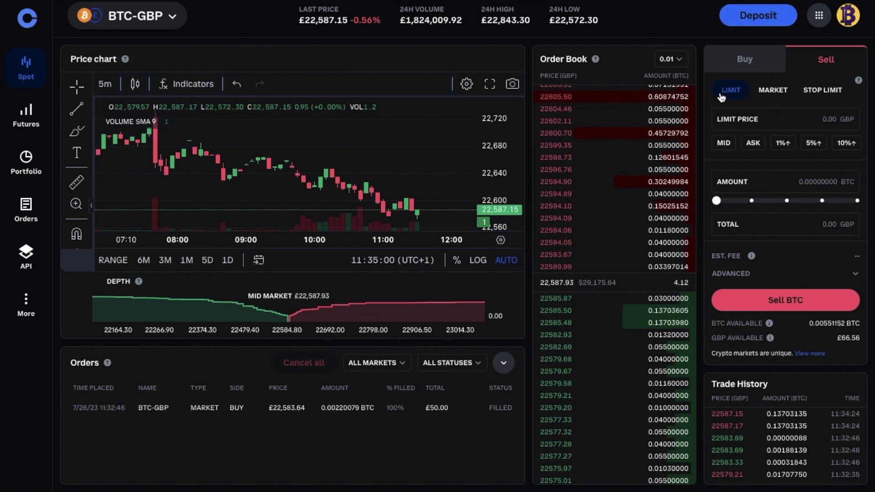
Set up a limit sell at 22600 GBP for 0.00223370 BTC, totalling 50.17 GBP.
click(721, 95)
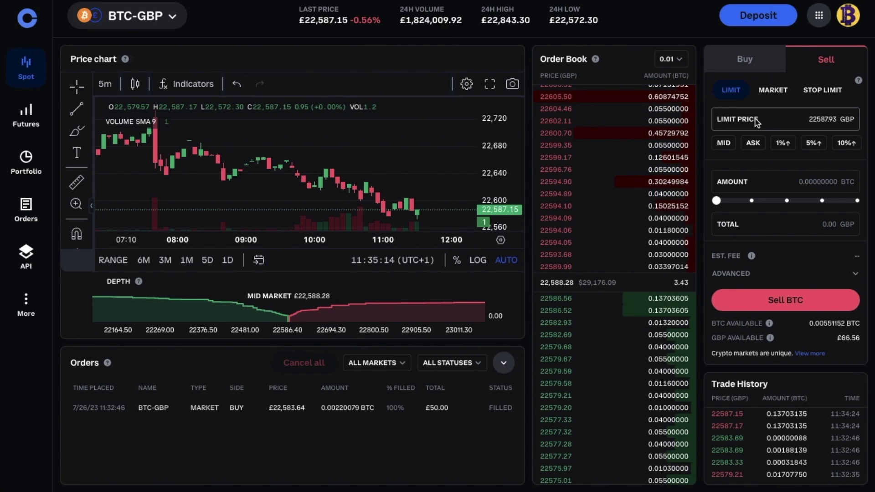
click(821, 119)
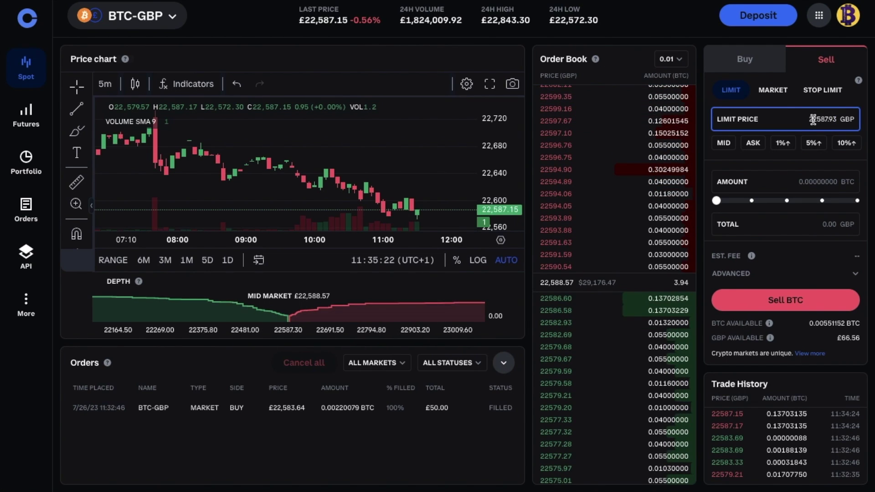
drag(818, 119, 846, 119)
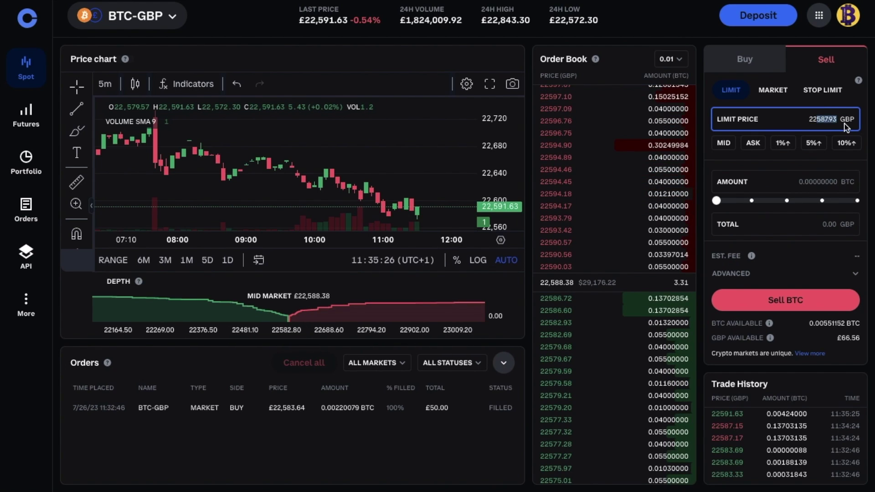
text(600)
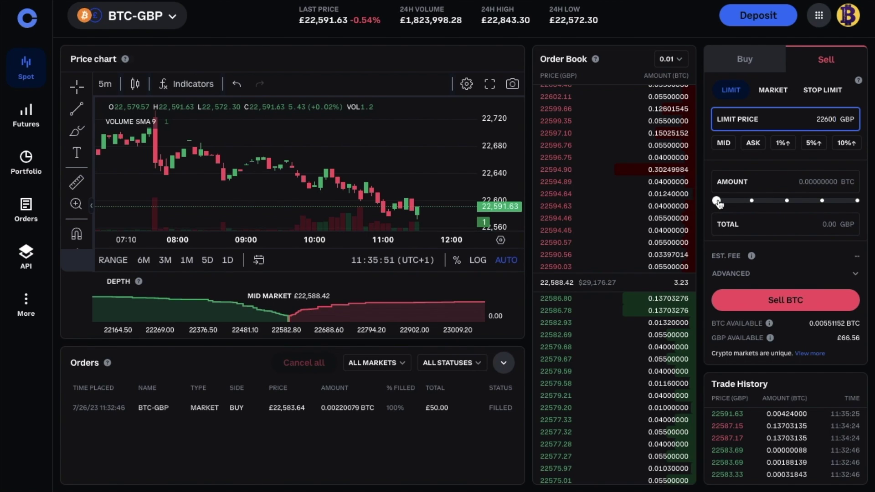
drag(717, 204, 774, 206)
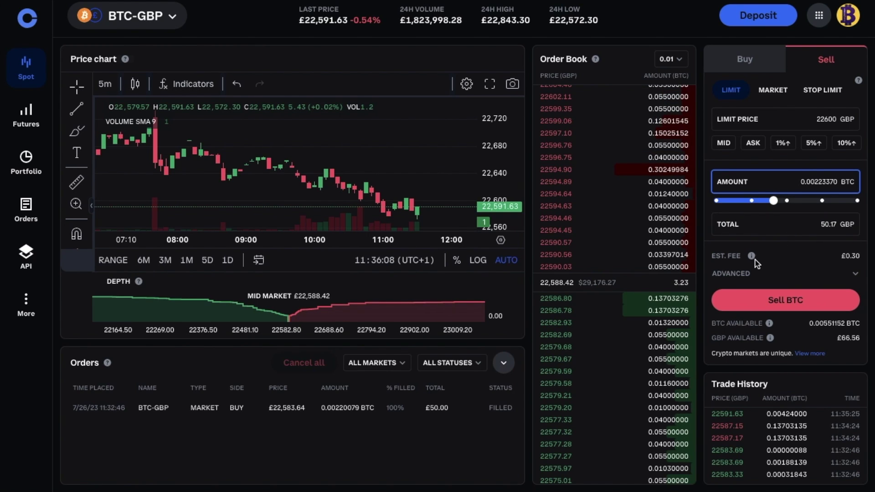
mouse_move(752, 259)
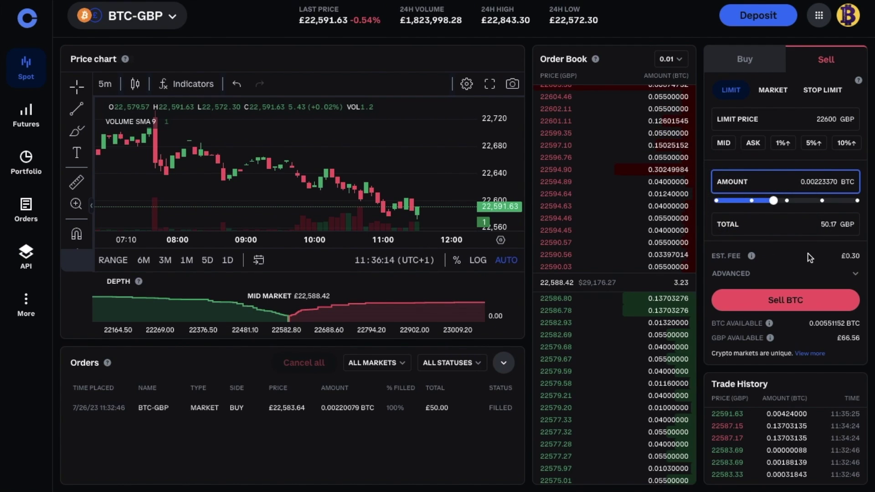
Submit the £22,600 limit sell, cancel it from Orders, and set a new limit price near market.
click(801, 309)
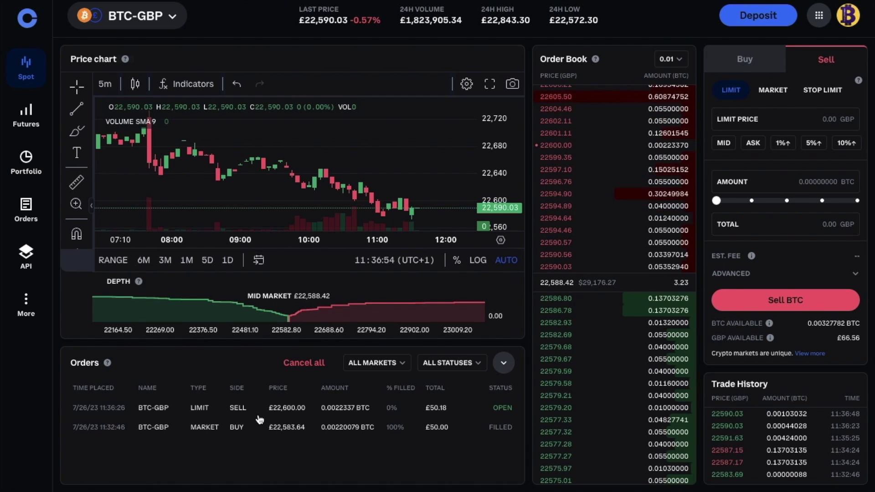
click(288, 416)
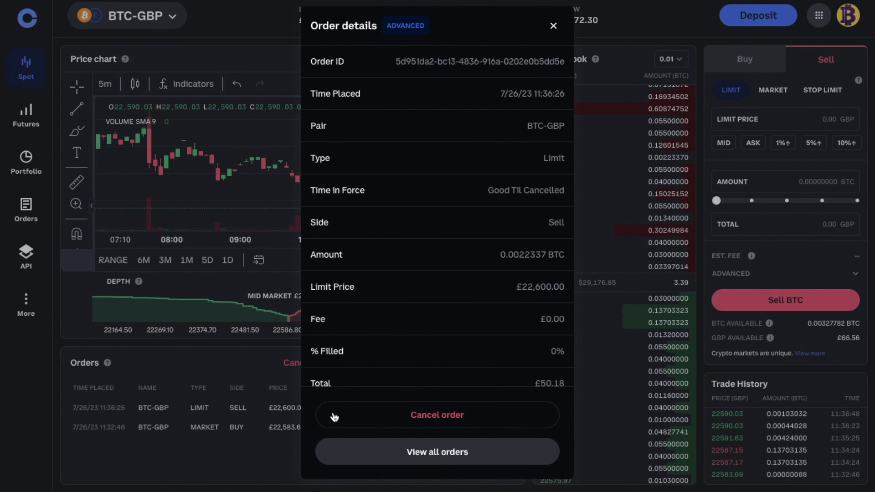
click(420, 416)
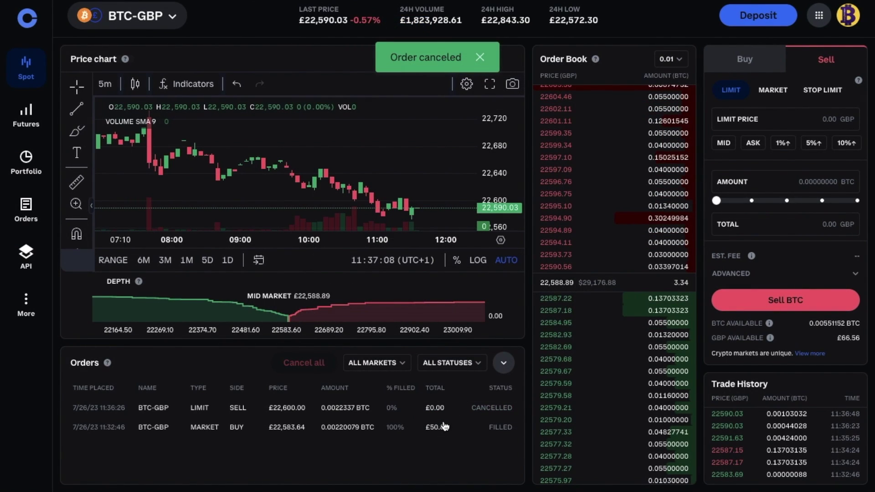
click(833, 119)
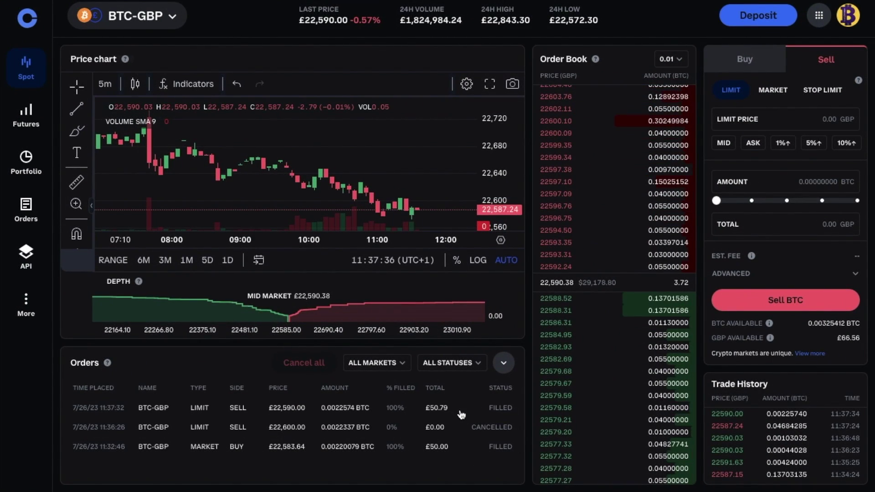
Set up a stop-limit sell with a £23,000 stop price and £22,950 limit price.
click(26, 164)
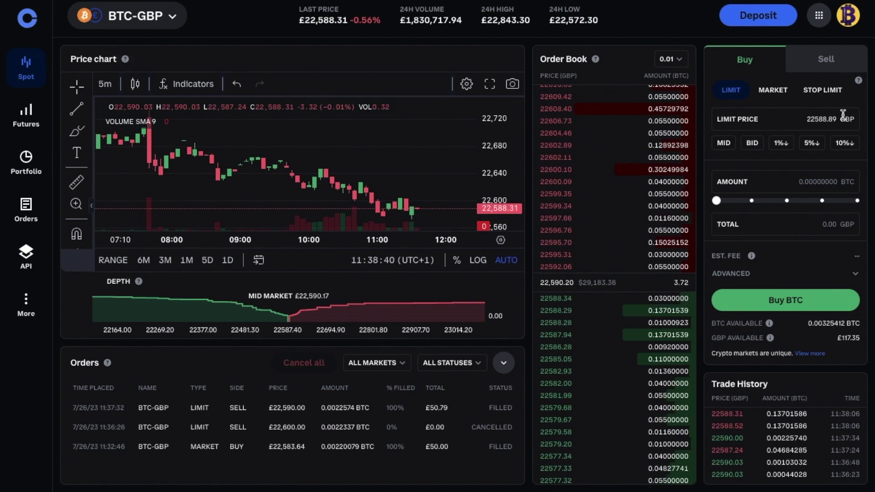
click(829, 91)
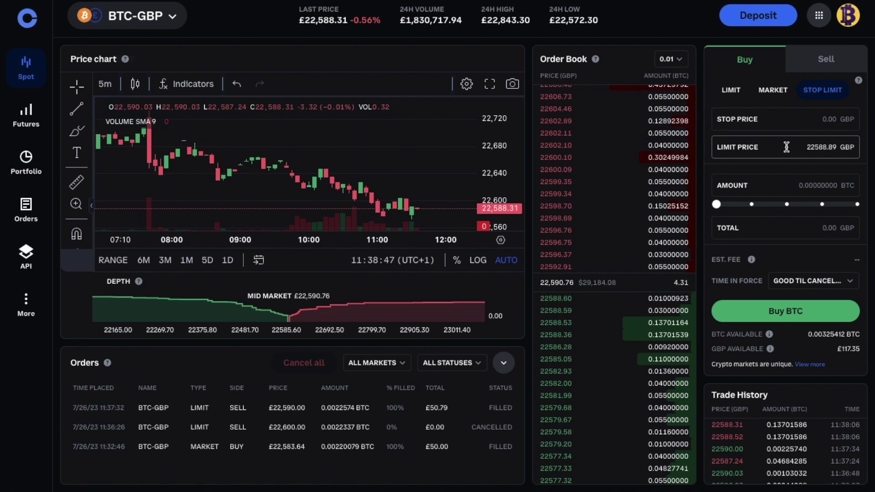
click(826, 59)
click(787, 119)
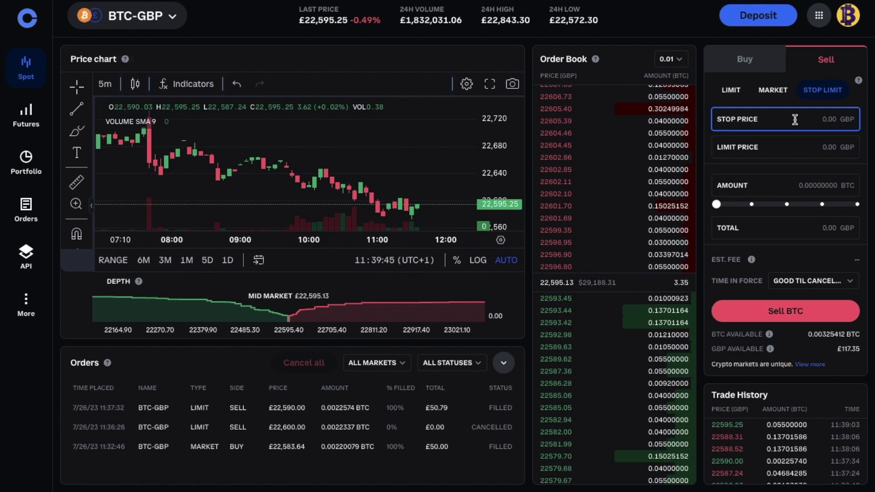
text(23000)
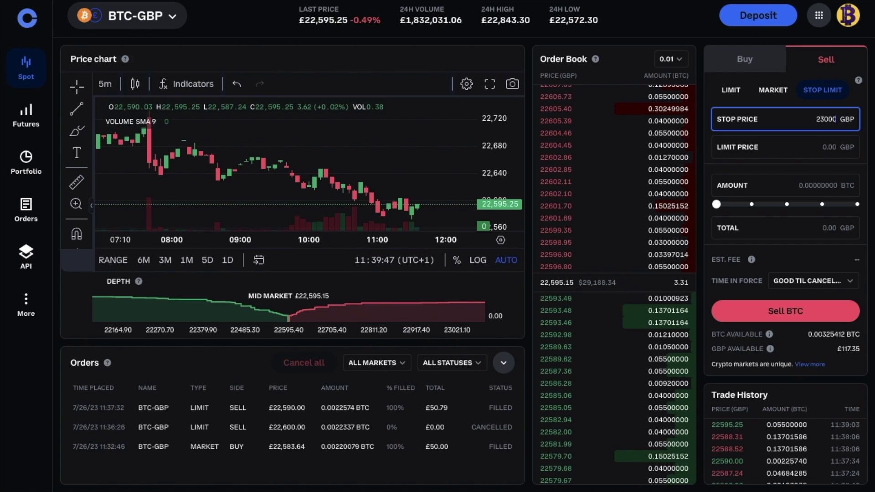
click(804, 146)
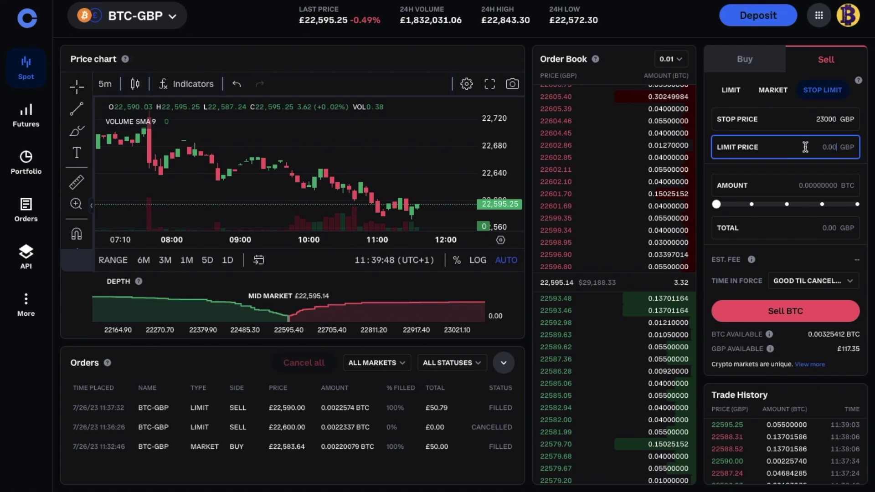
text(22950)
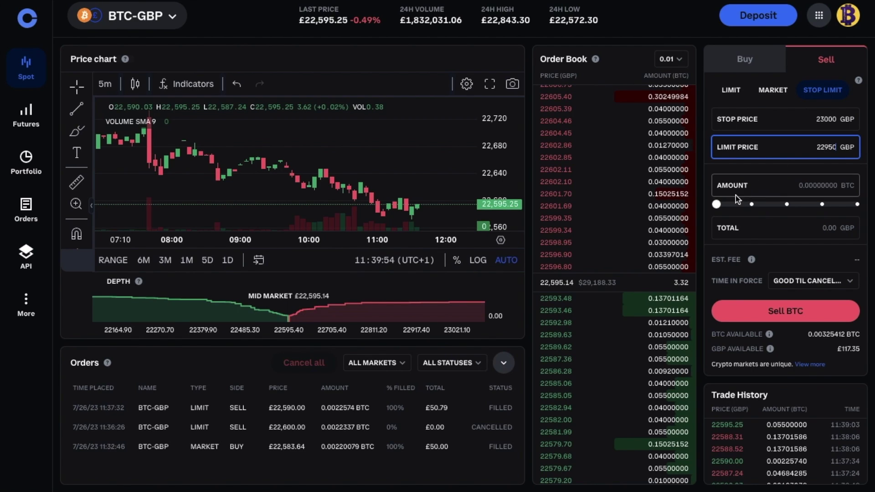
Set the sell amount to 0.00228556 BTC and confirm placing the stop-limit order.
drag(718, 209, 816, 205)
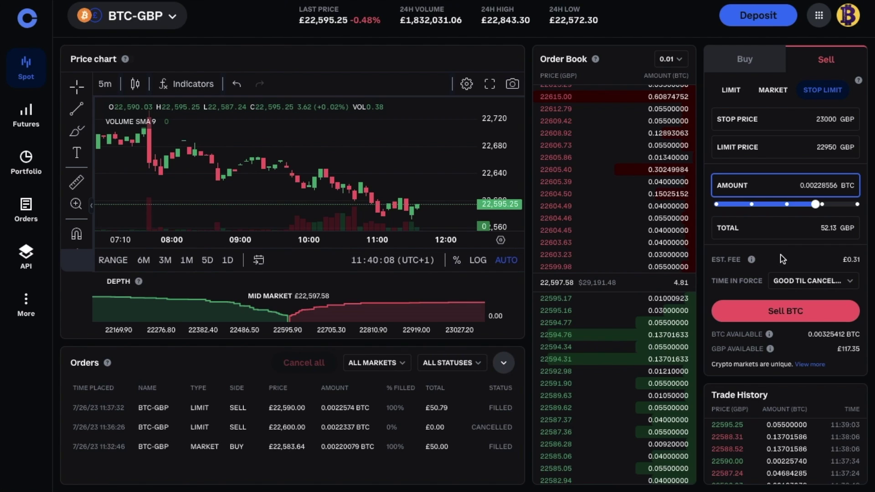
click(777, 313)
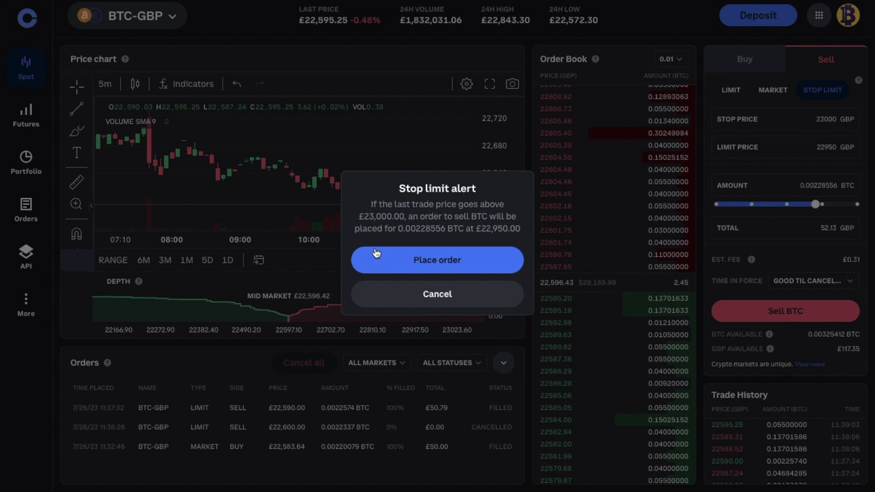
click(470, 262)
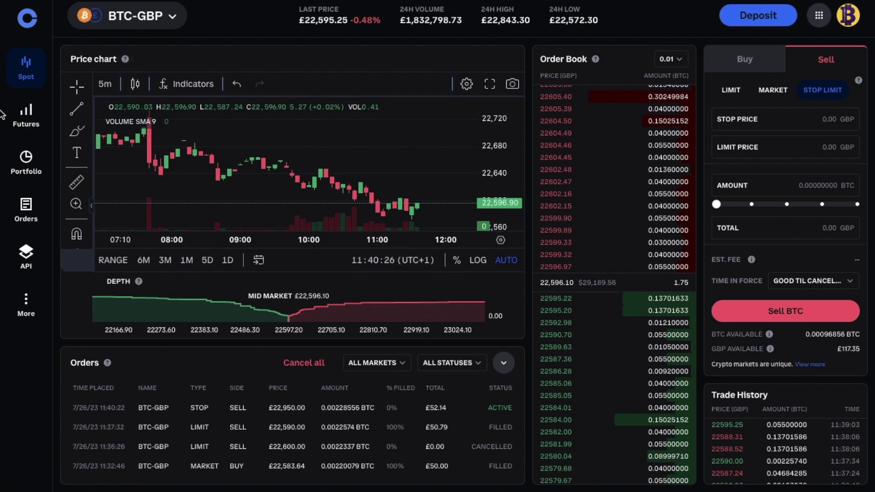
Review the active stop-limit order's details under Open orders, then return to the Portfolio asset list.
click(23, 166)
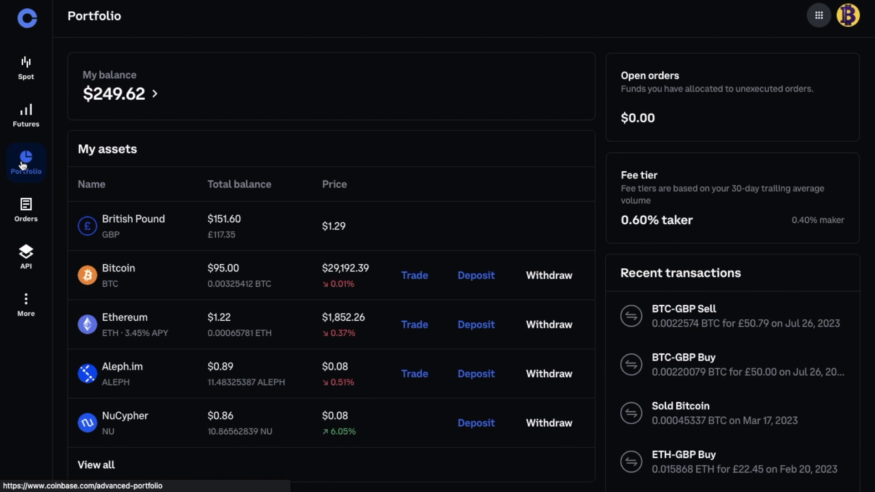
click(680, 92)
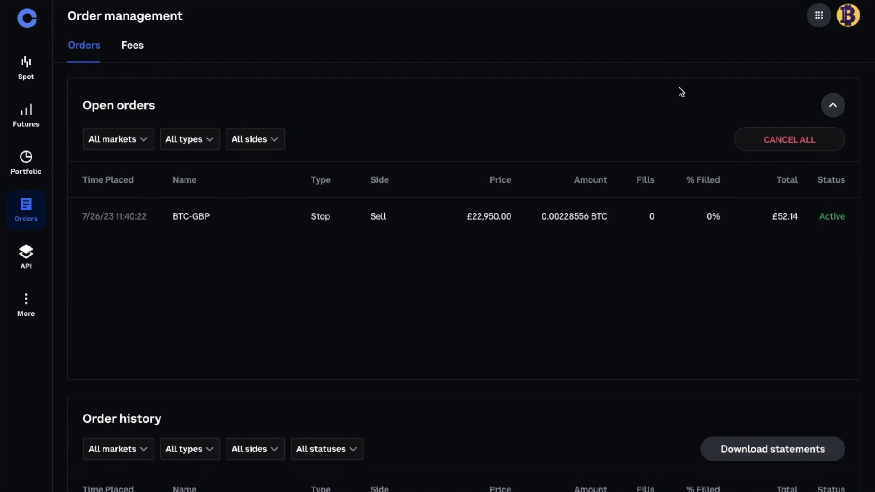
click(259, 224)
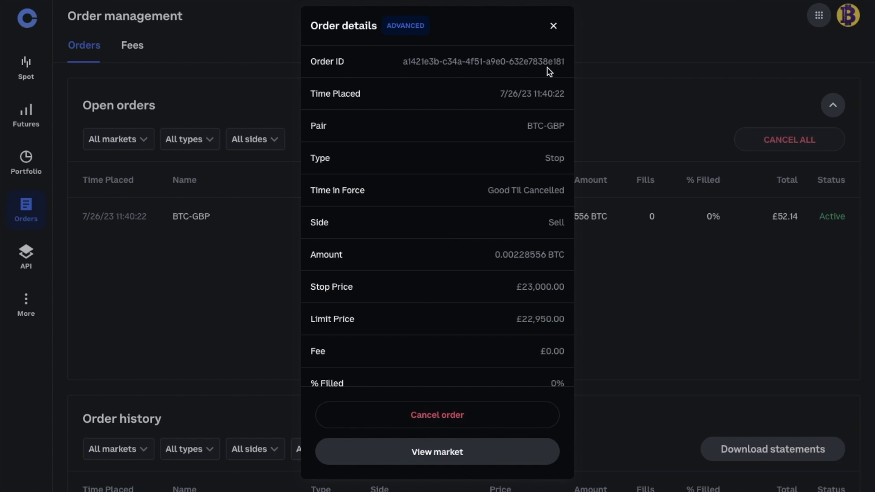
click(553, 27)
scroll(555, 39, down, 2)
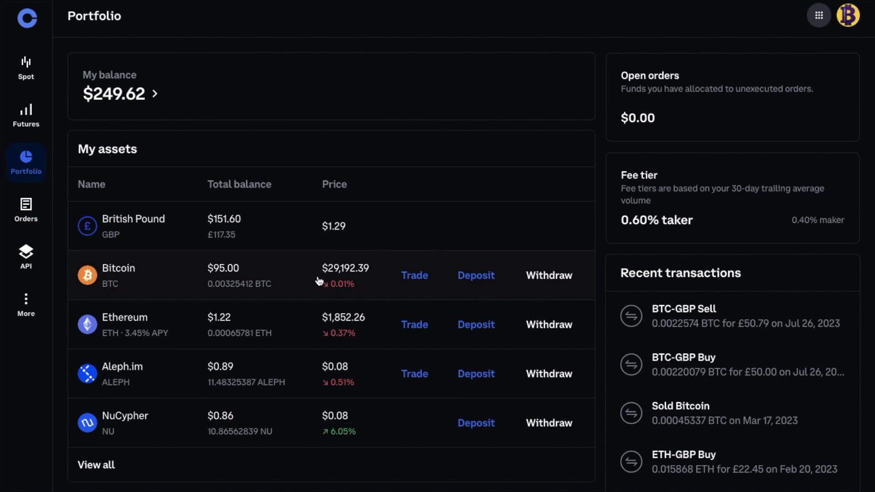
Start a Bitcoin send with $50 (0.00171278 BTC) as the amount.
click(561, 276)
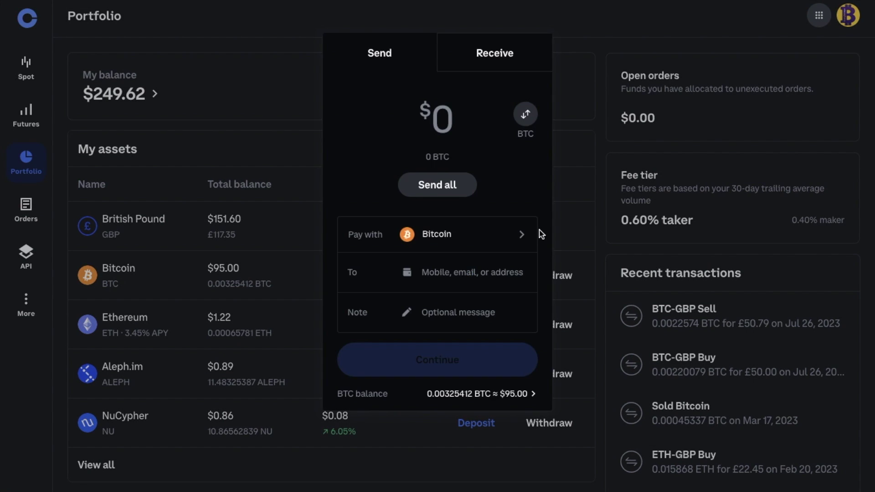
text(50)
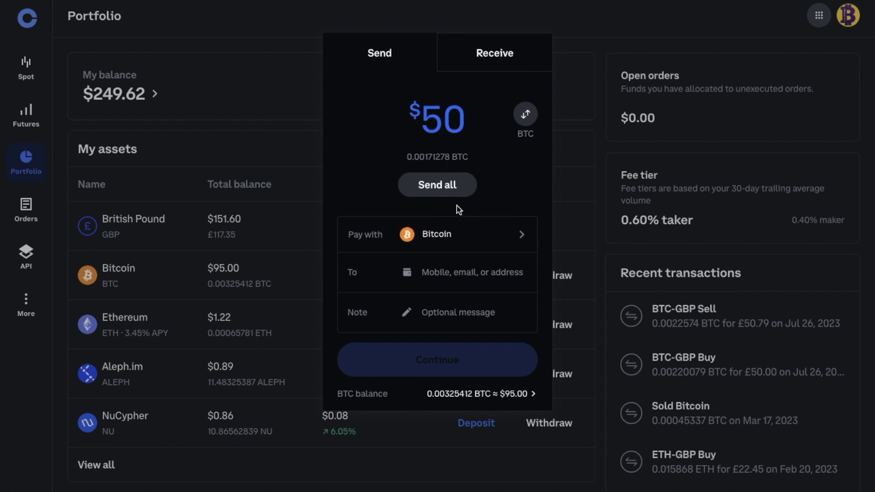
Copy the Ledger Live Bitcoin 1 receive address and paste it as the send recipient.
click(444, 273)
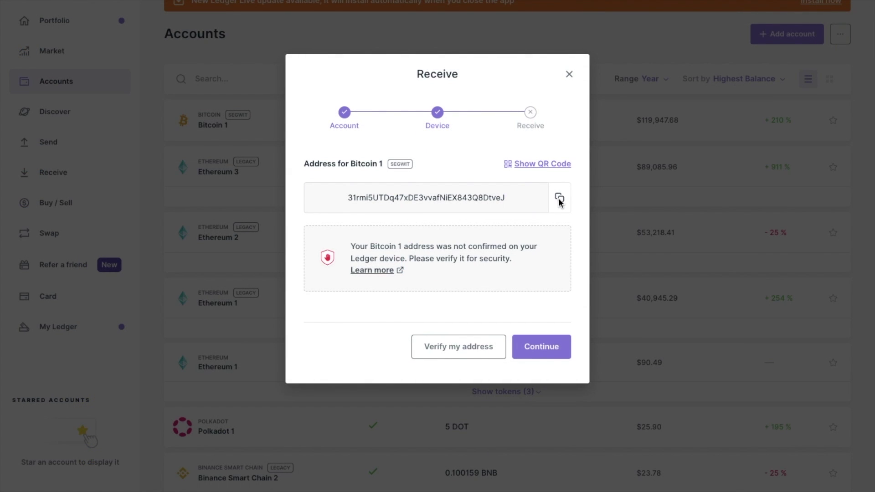
click(560, 200)
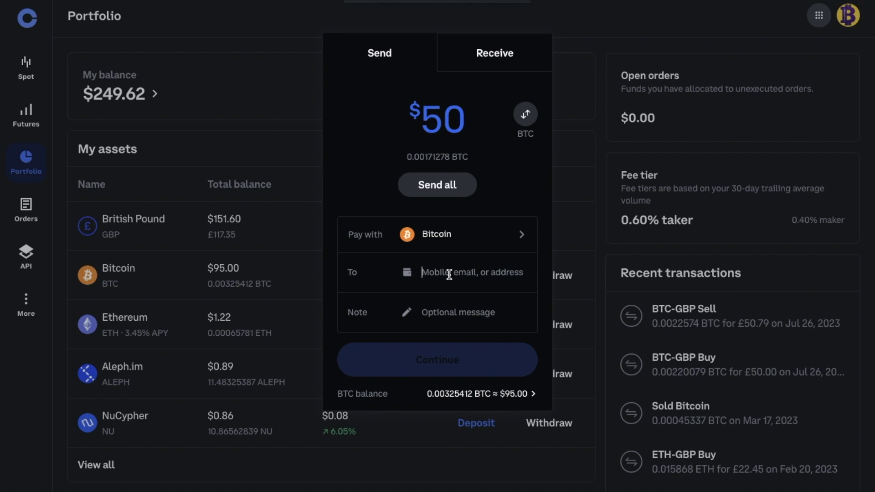
key(ctrl+v)
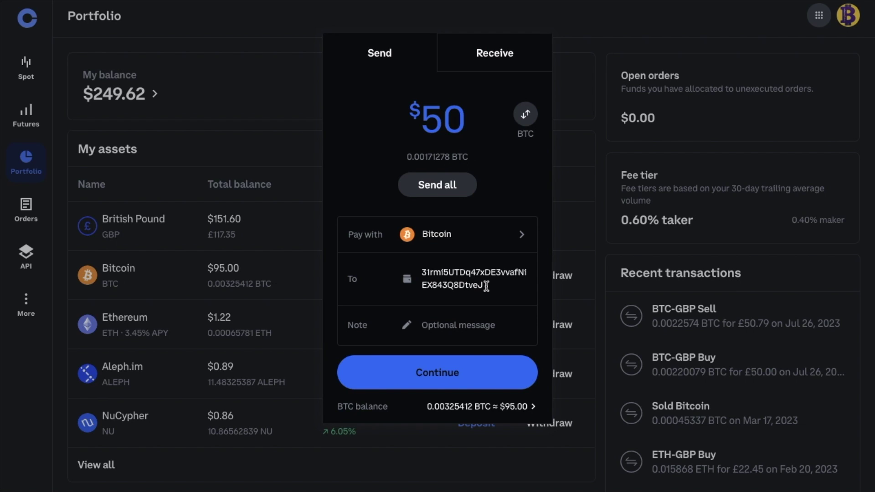
Continue to the review of the $50.00 send, with a 0.00001723 BTC fee and $50.50 total.
click(461, 370)
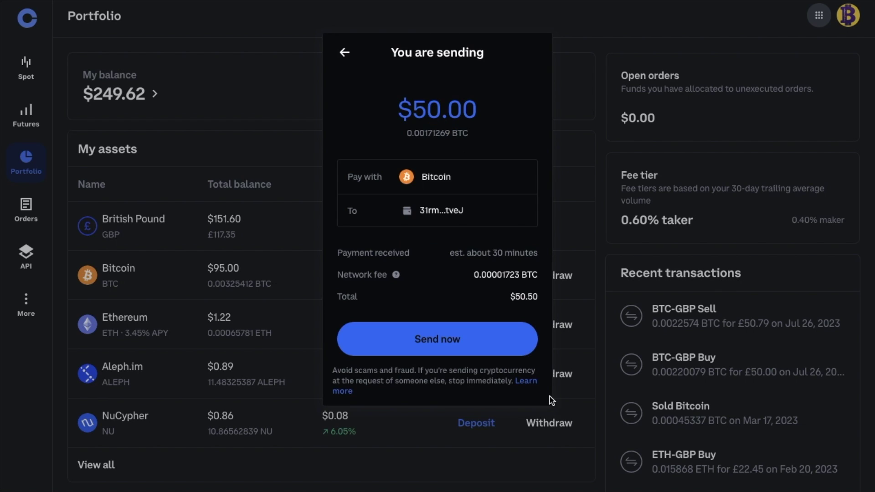
Read the network fee explanation and dismiss it.
click(397, 275)
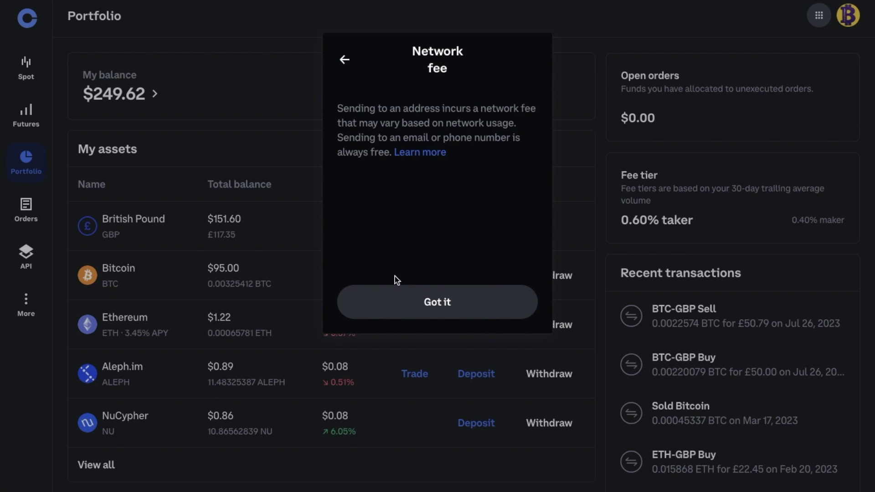
click(428, 306)
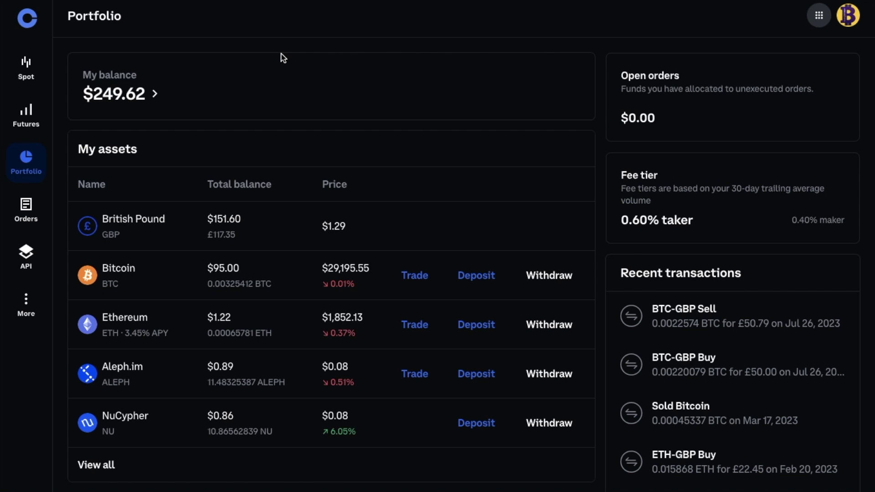
Open the British Pound wallet and set the cash-out amount to the full £117.34 balance.
click(290, 231)
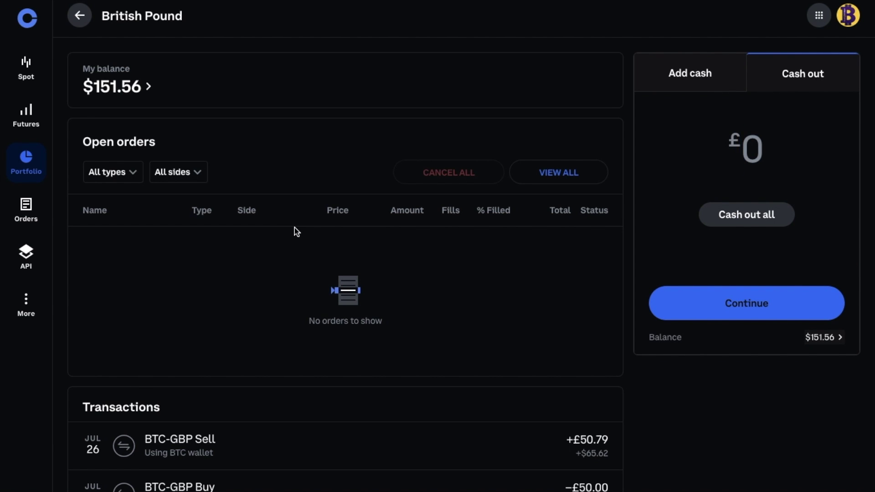
text(100)
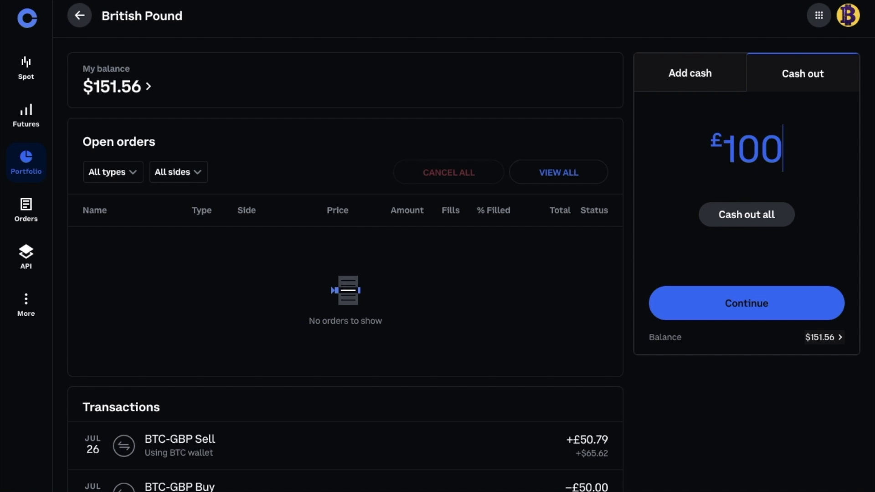
click(728, 222)
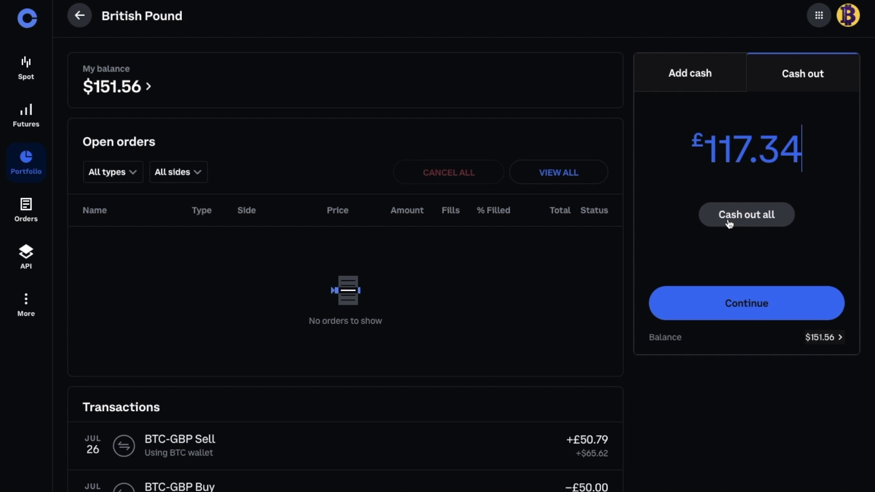
Pick the second UK Bank Account as destination and preview the instant, fee-free £117.34 cash-out.
click(723, 313)
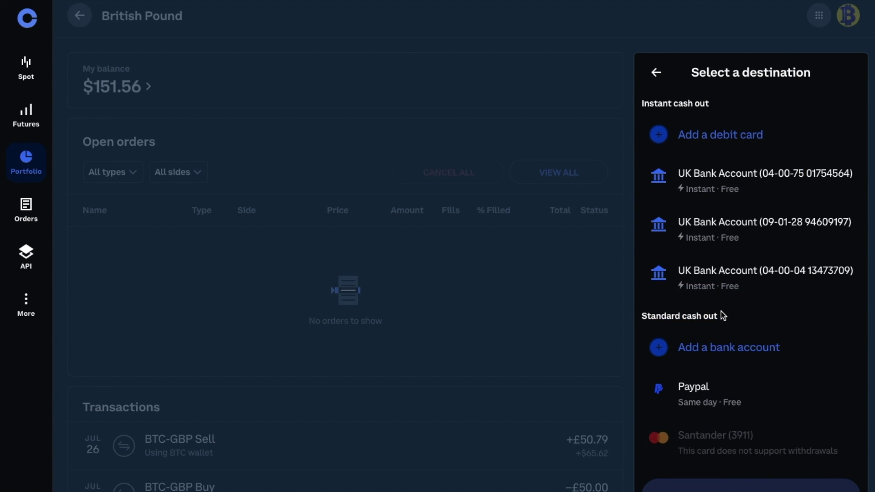
scroll(749, 364, down, 2)
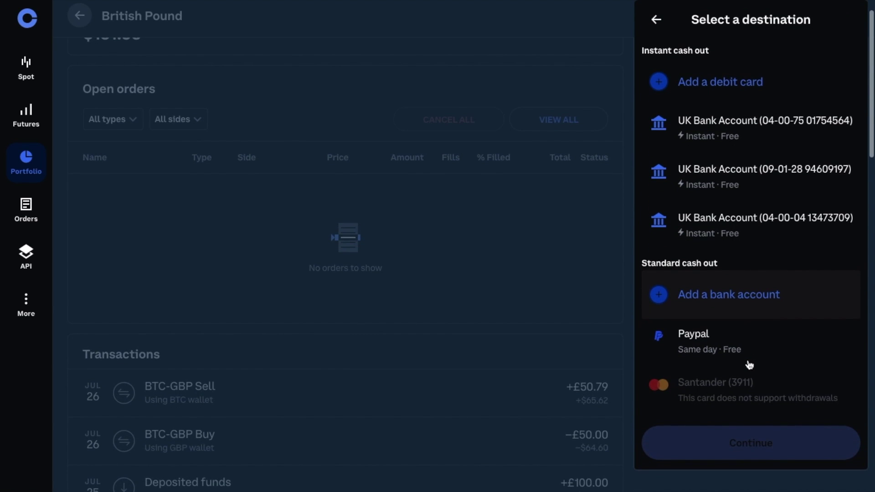
scroll(748, 363, up, 1)
scroll(749, 365, up, 1)
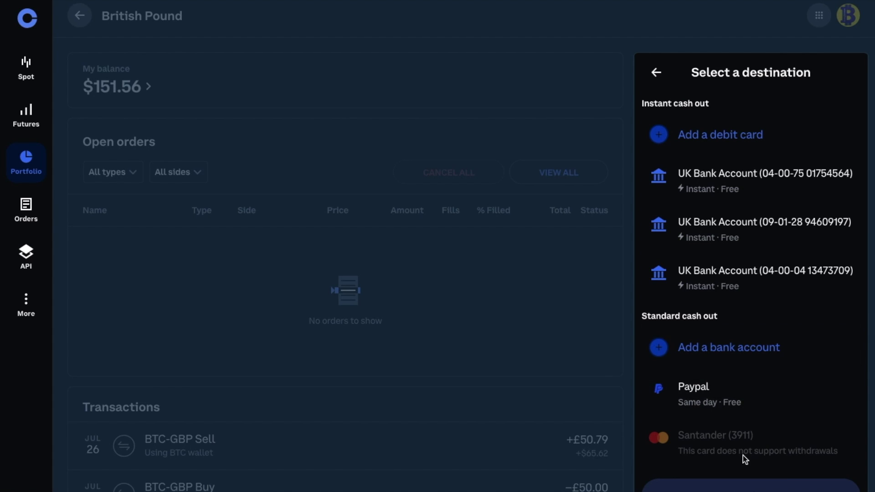
click(691, 354)
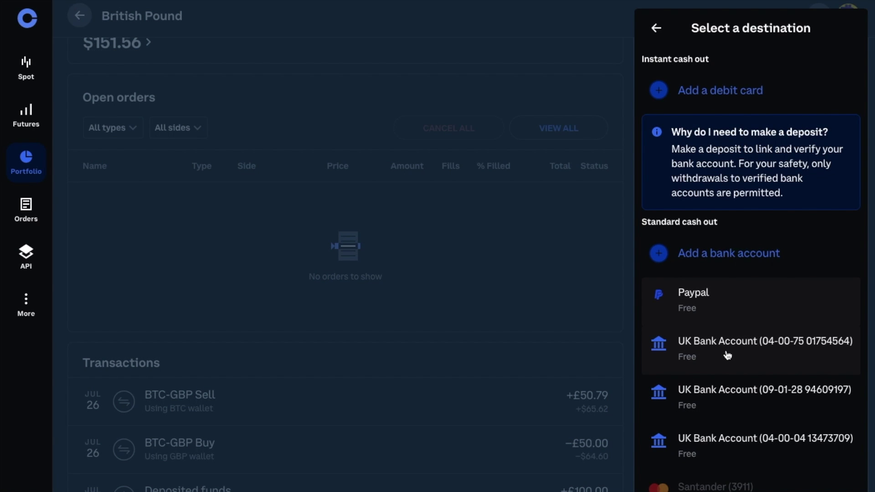
click(735, 396)
scroll(733, 444, down, 4)
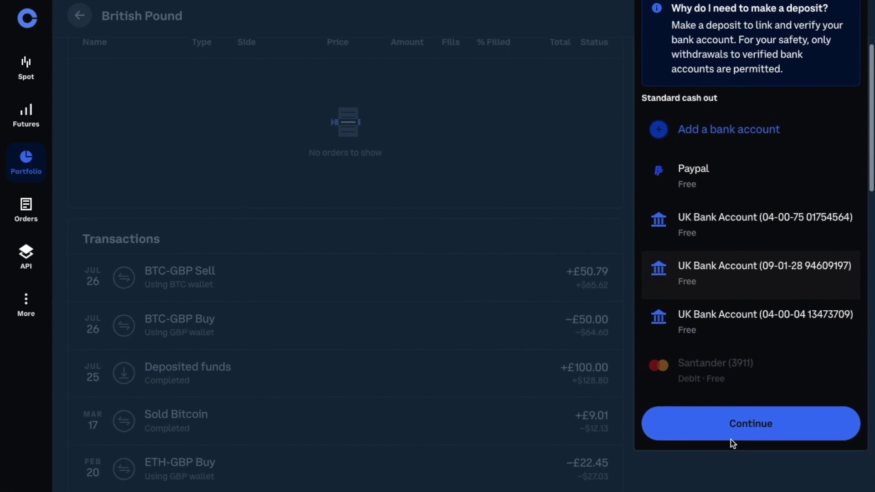
click(724, 423)
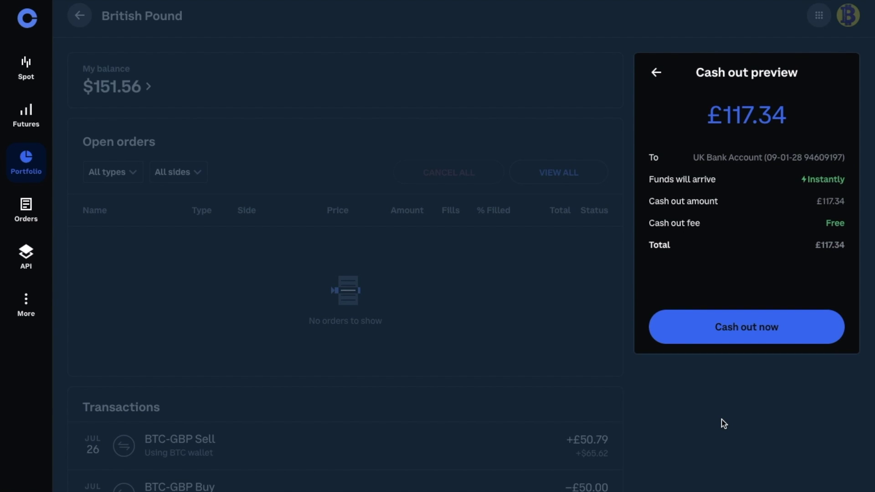
Confirm the £117.34 cash-out to the UK bank account and view the withdrawal's details.
click(778, 343)
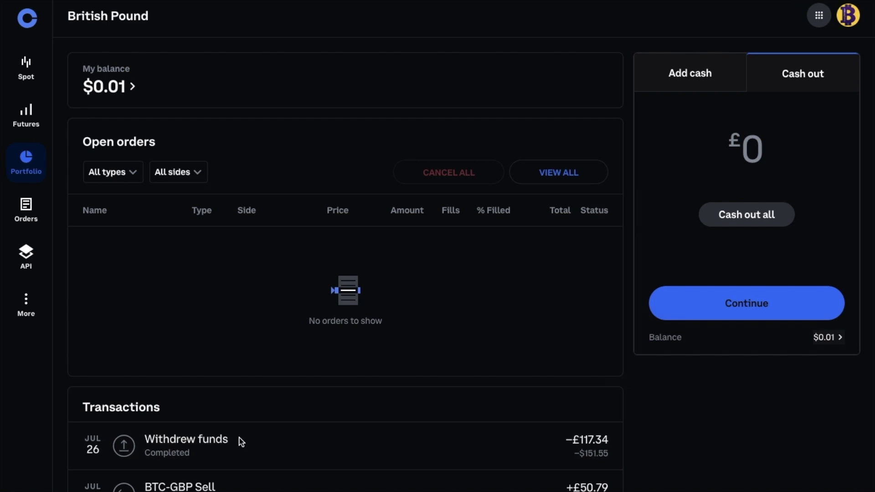
click(240, 442)
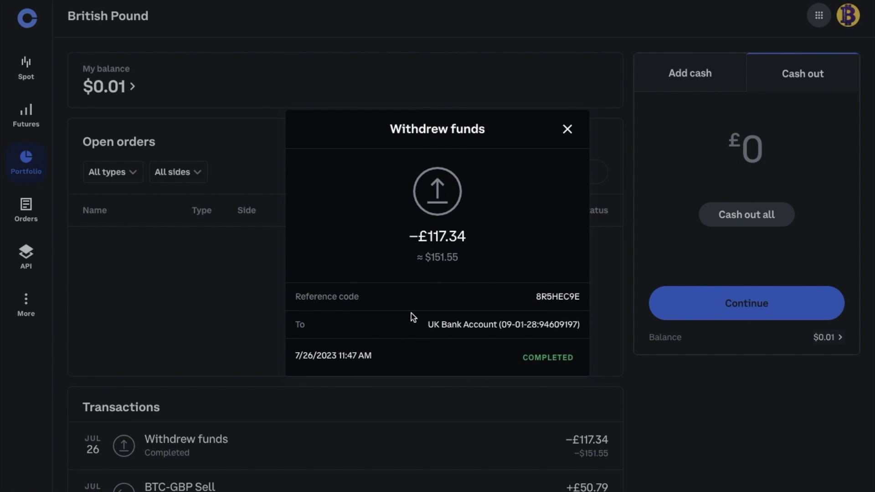